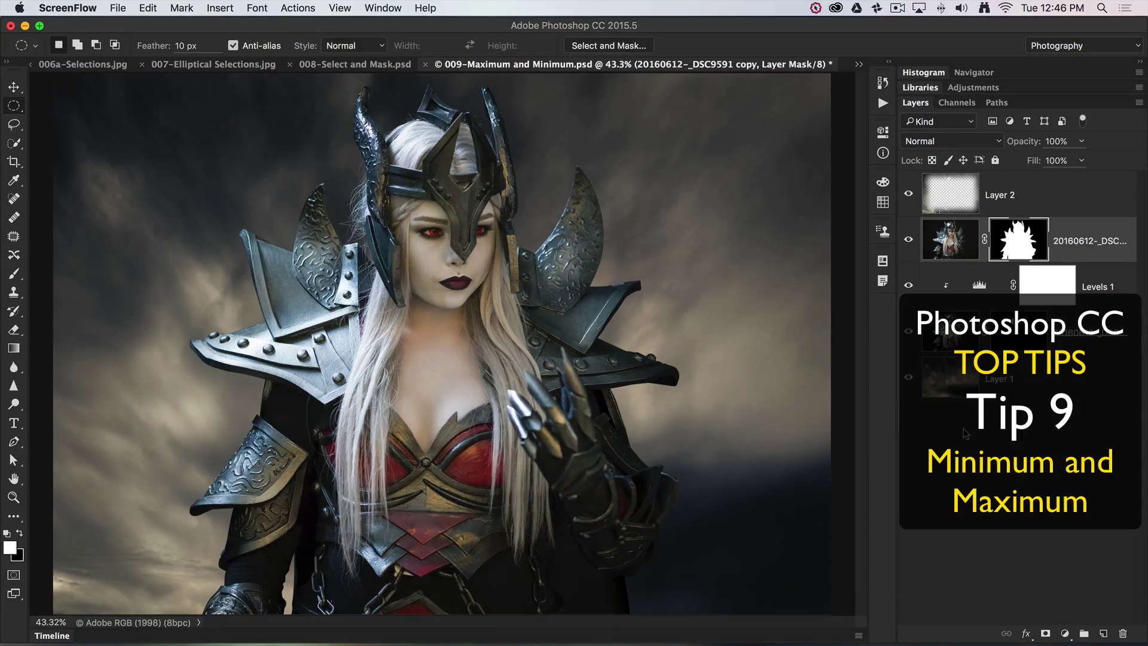
Disable the 20160612 photo layer's mask to reveal the original dark studio background
{"action": "left_click", "coordinate": [997, 265]}
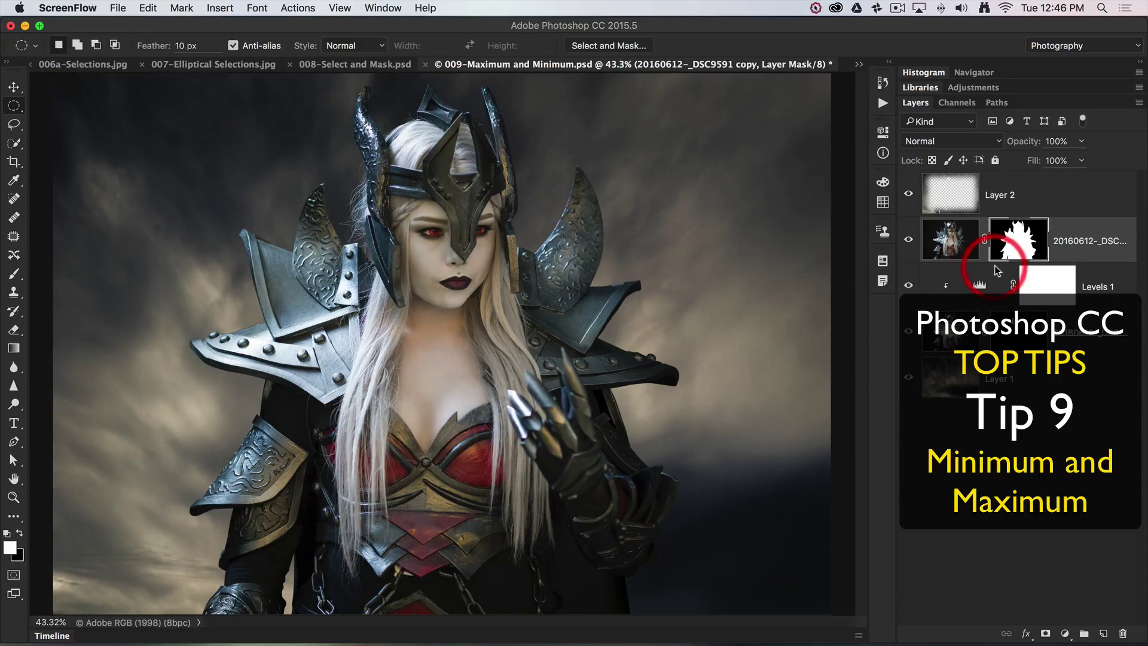
{"action": "left_click", "coordinate": [1011, 244]}
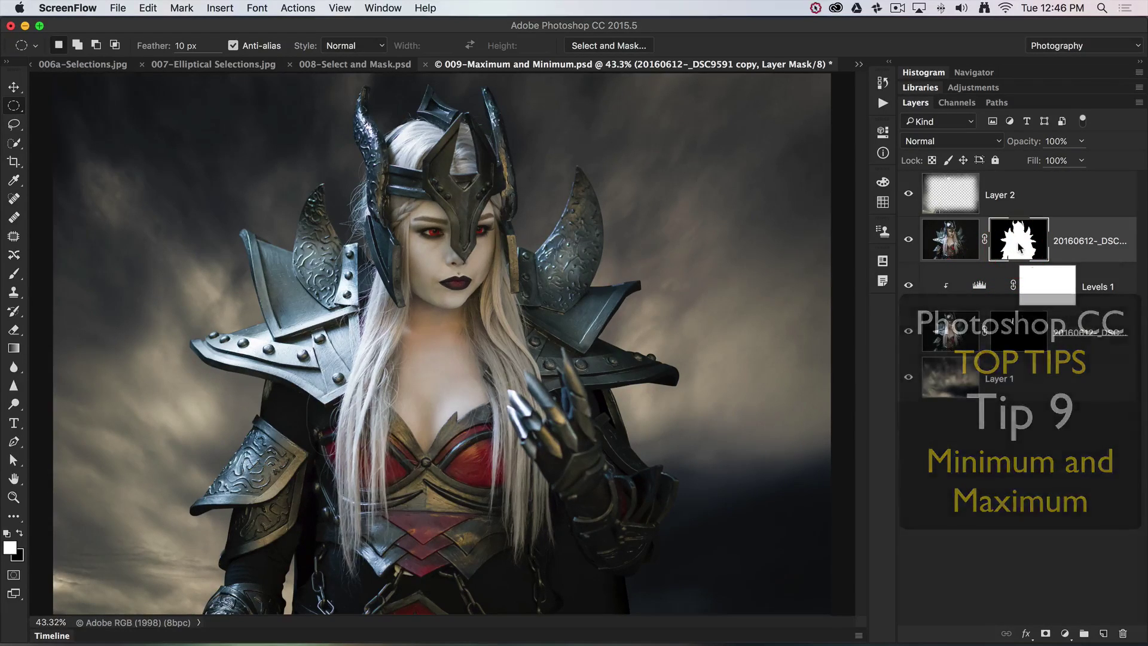
{"action": "left_click", "coordinate": [1020, 247], "text": "shift"}
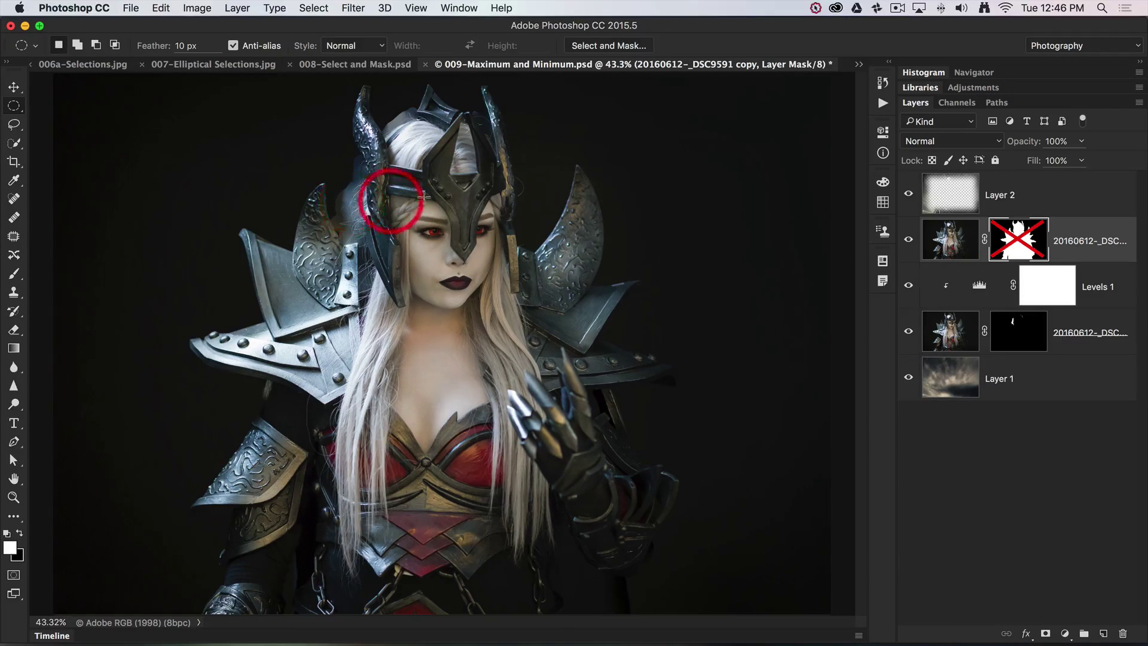
Re-enable the photo layer's mask so the warrior stands over the cloudy sky again
{"action": "left_click", "coordinate": [1016, 239], "text": "shift"}
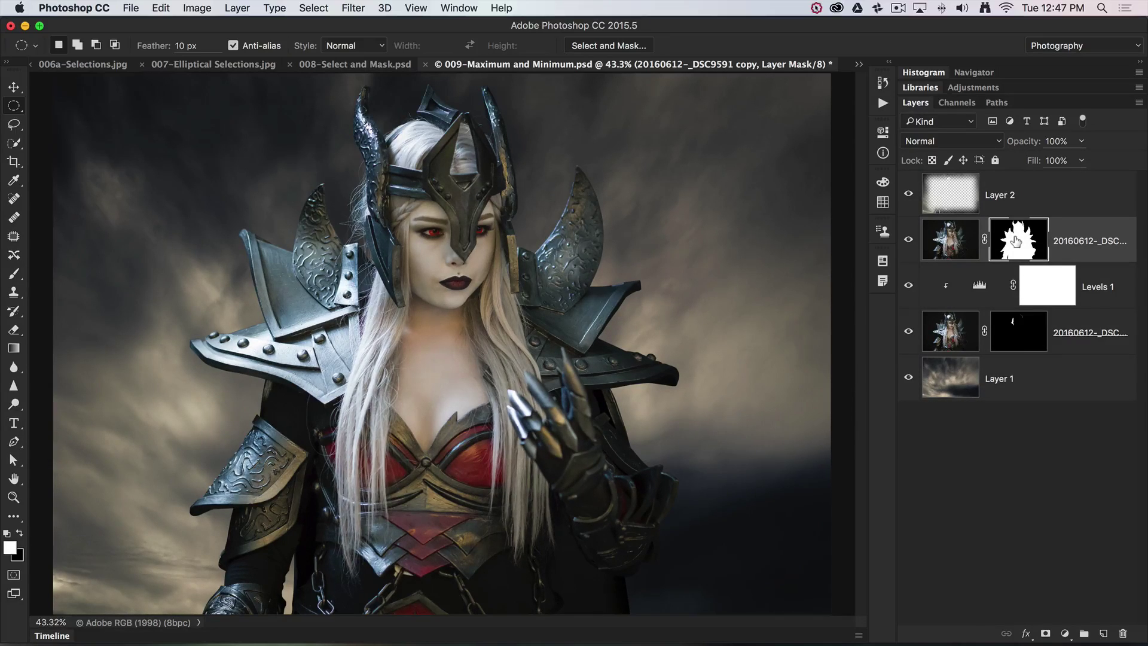
{"action": "left_click", "coordinate": [1008, 237]}
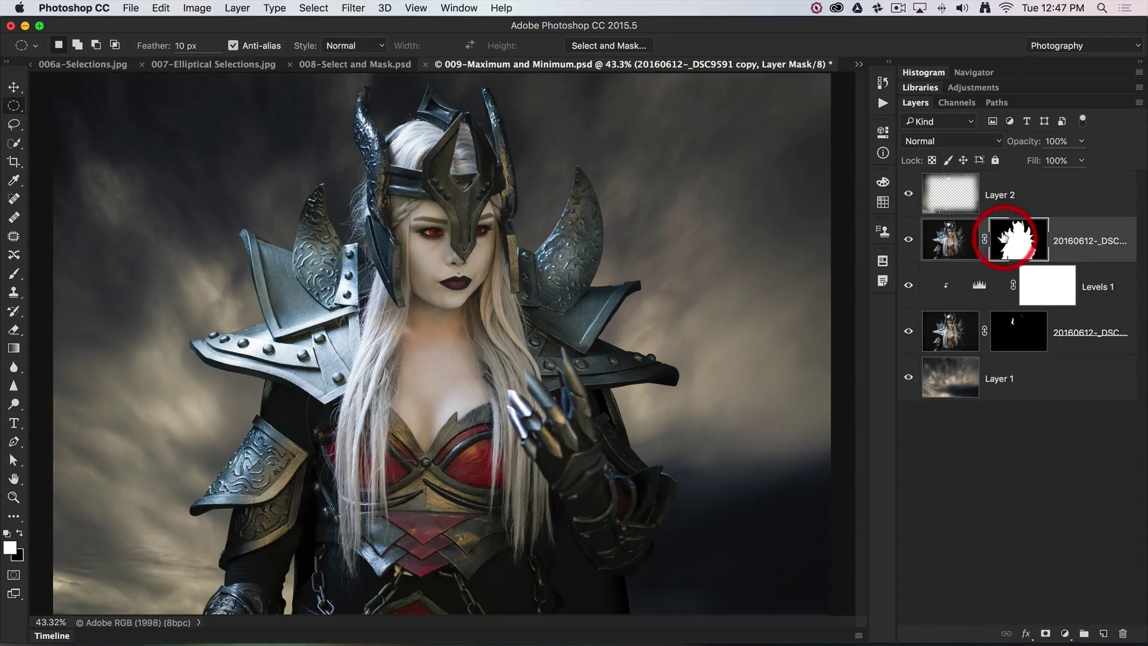
Set the Lasso feather to 10 px and loosely select around the left shoulder armor
{"action": "left_click", "coordinate": [14, 124]}
{"action": "left_click", "coordinate": [170, 46]}
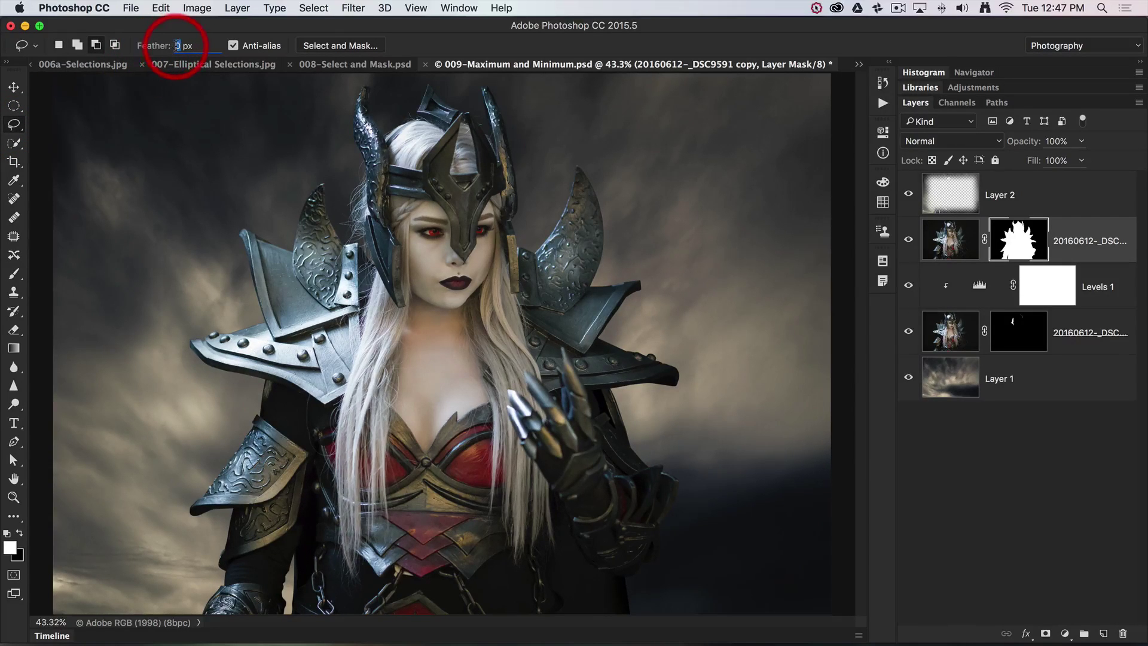
{"action": "type", "text": "10"}
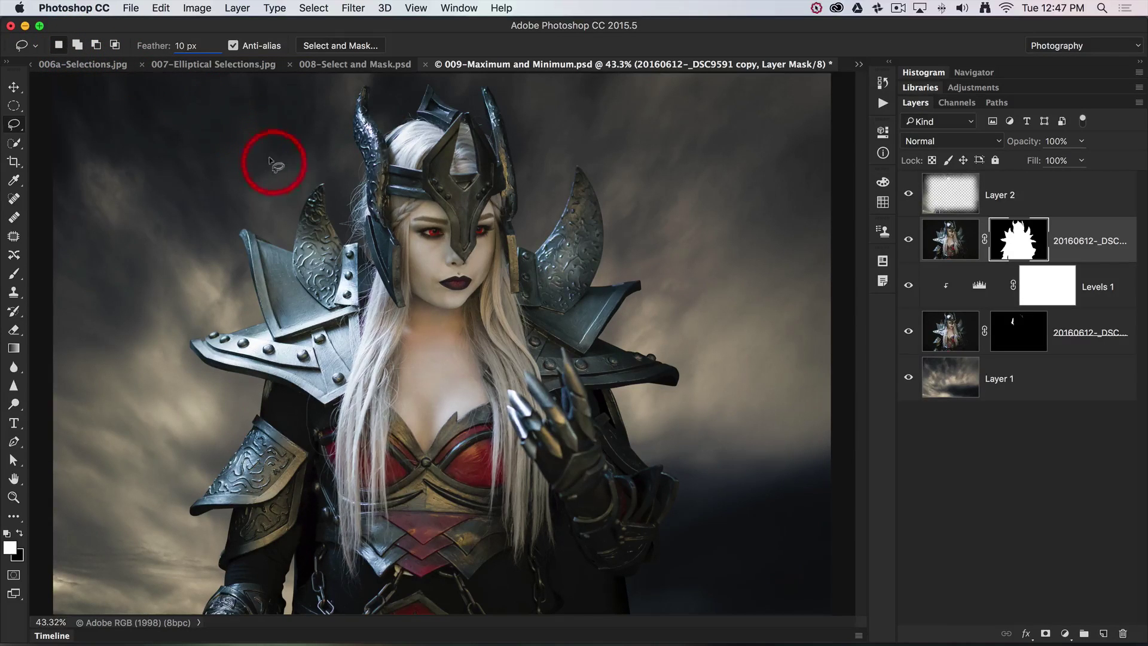
{"action": "mouse_move", "coordinate": [277, 171]}
{"action": "left_mouse_down"}
{"action": "mouse_move", "coordinate": [303, 293]}
{"action": "mouse_move", "coordinate": [260, 359]}
{"action": "mouse_move", "coordinate": [215, 377]}
{"action": "mouse_move", "coordinate": [174, 372]}
{"action": "mouse_move", "coordinate": [182, 383]}
{"action": "mouse_move", "coordinate": [161, 361]}
{"action": "mouse_move", "coordinate": [159, 264]}
{"action": "mouse_move", "coordinate": [280, 170]}
{"action": "left_mouse_up"}
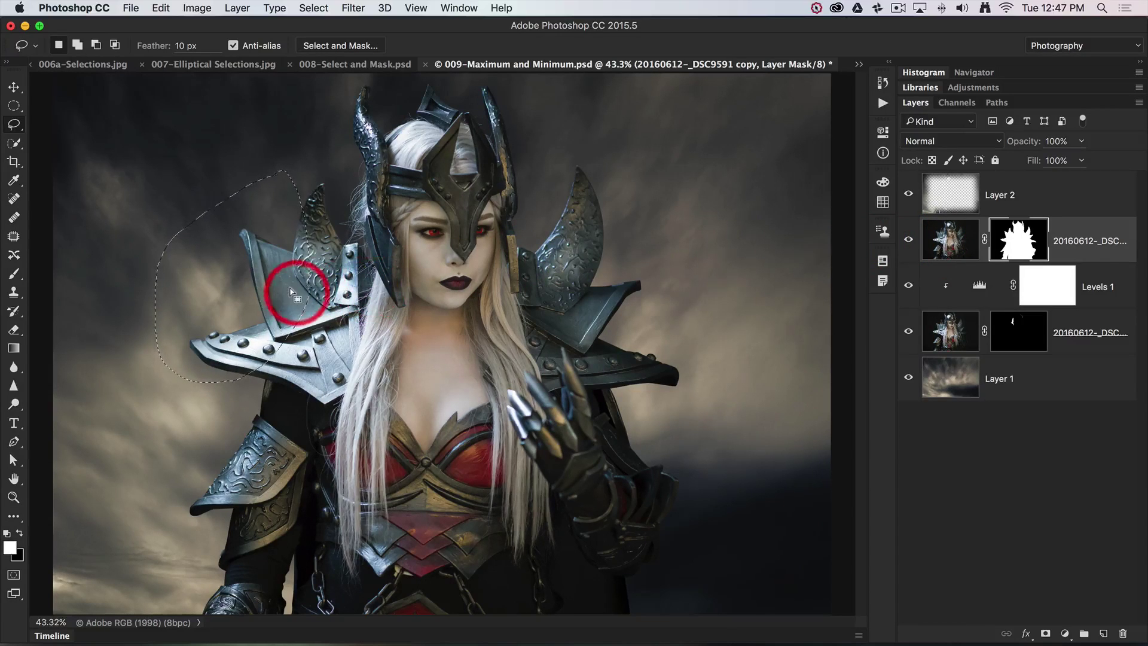
Zoom to 100% and pan to bring the shoulder armor fin into view
{"action": "left_click", "coordinate": [236, 293], "text": "super"}
{"action": "left_click", "coordinate": [236, 302], "text": "super"}
{"action": "left_click", "coordinate": [236, 302], "text": "super"}
{"action": "mouse_move", "coordinate": [271, 292]}
{"action": "left_mouse_down"}
{"action": "mouse_move", "coordinate": [337, 345]}
{"action": "mouse_move", "coordinate": [375, 349]}
{"action": "left_mouse_up"}
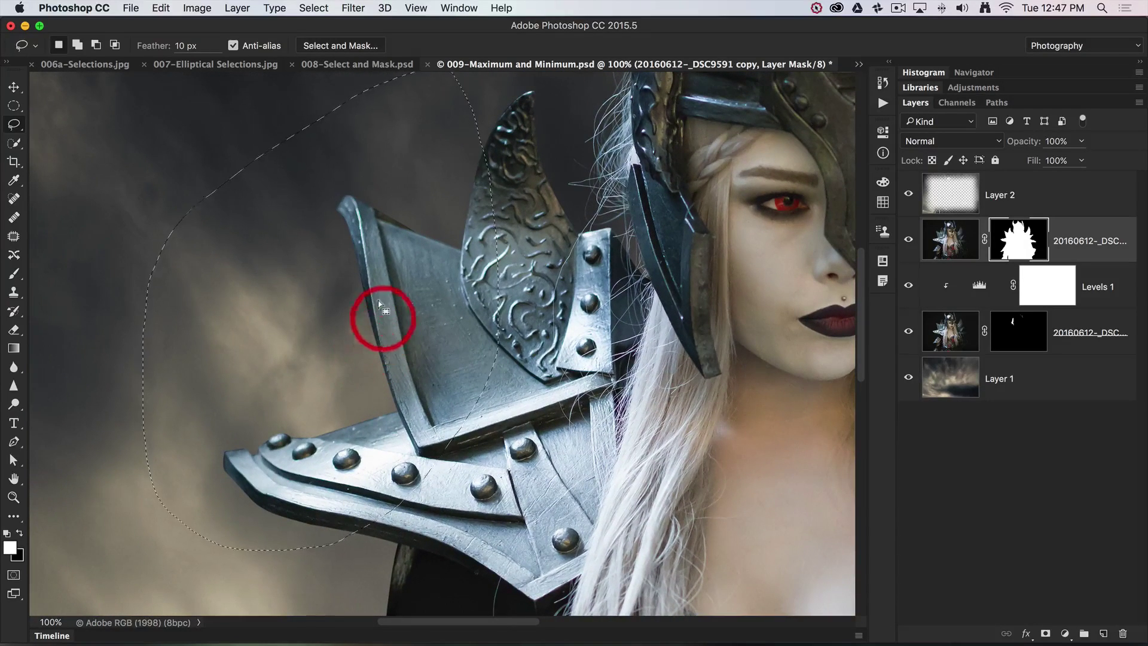
{"action": "left_click", "coordinate": [1037, 243]}
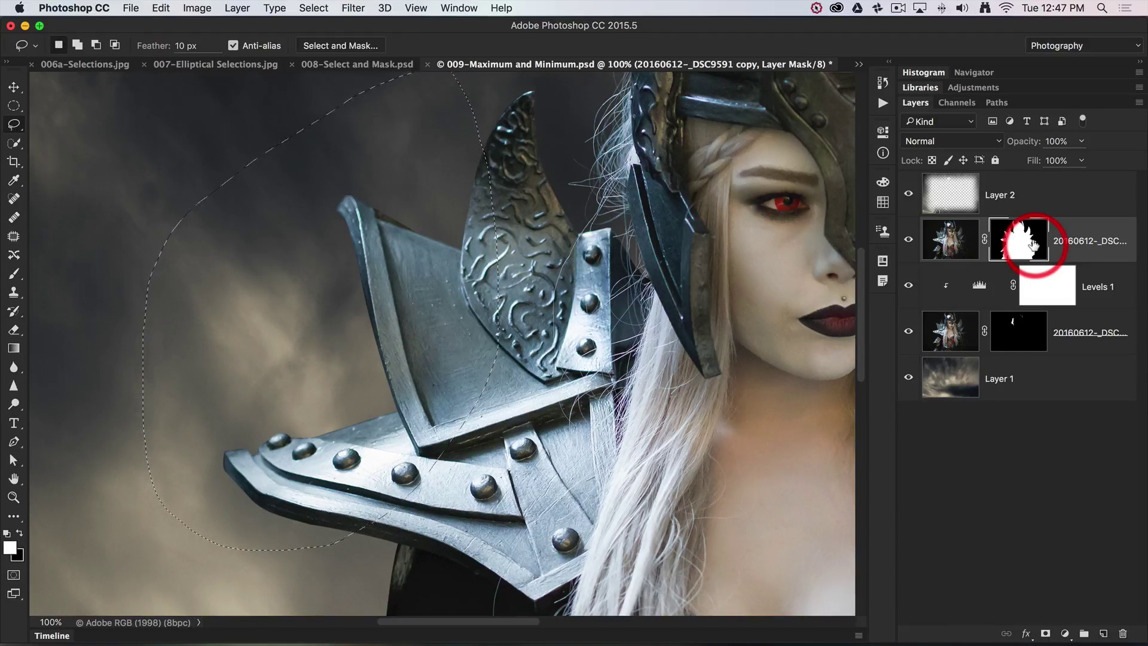
{"action": "left_click", "coordinate": [507, 204]}
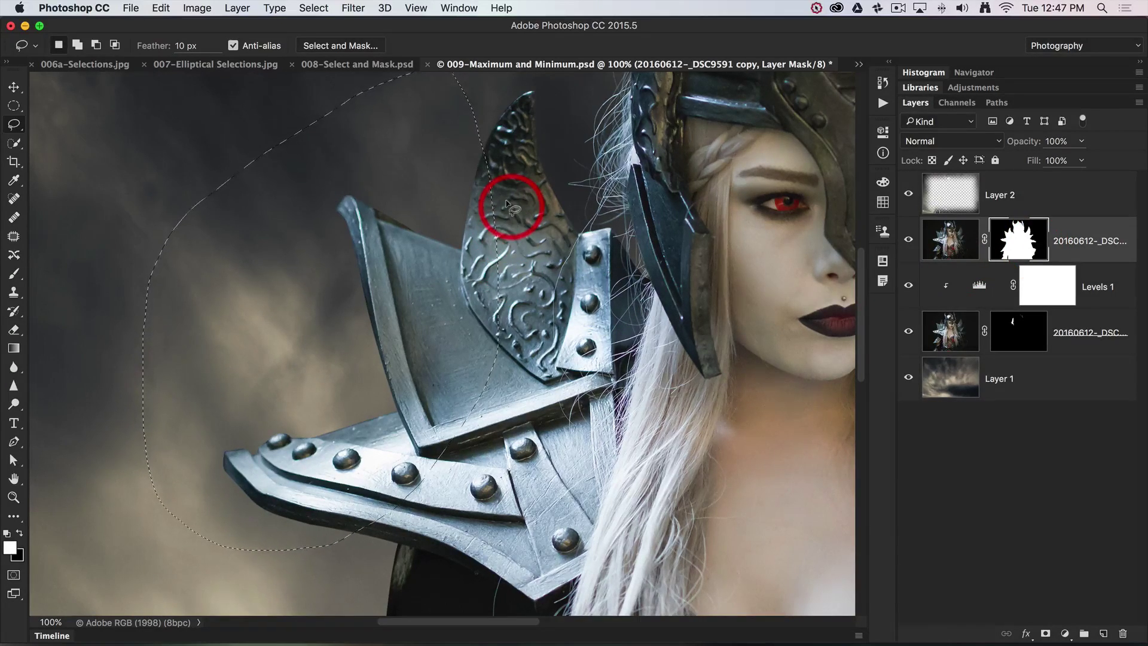
{"action": "left_click", "coordinate": [356, 9]}
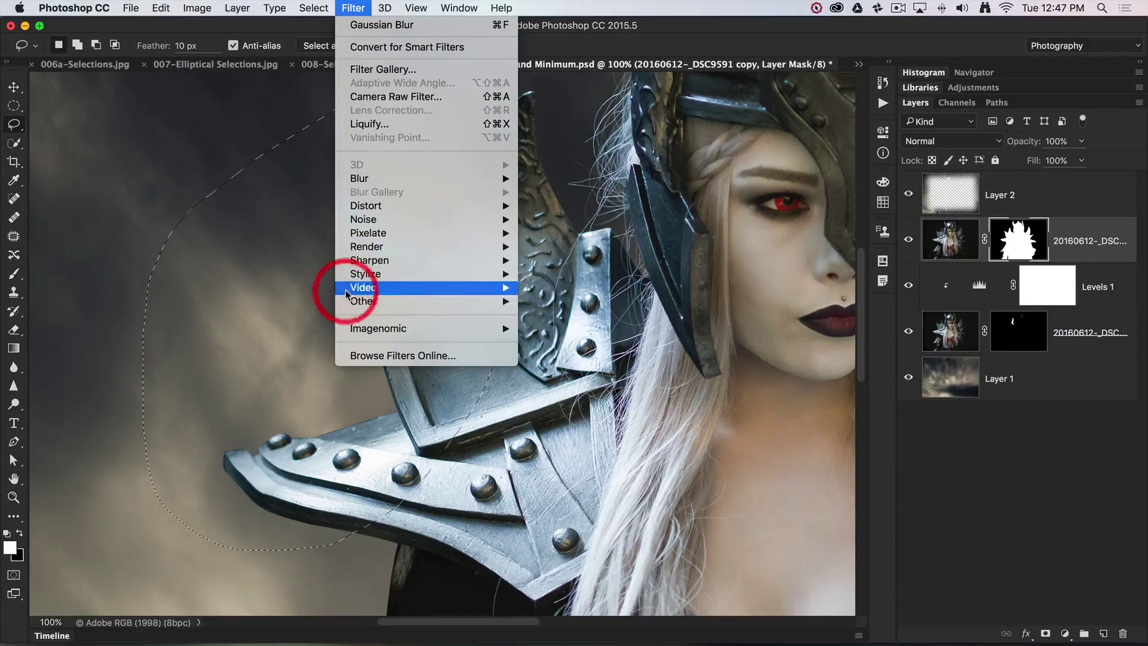
{"action": "mouse_move", "coordinate": [365, 305]}
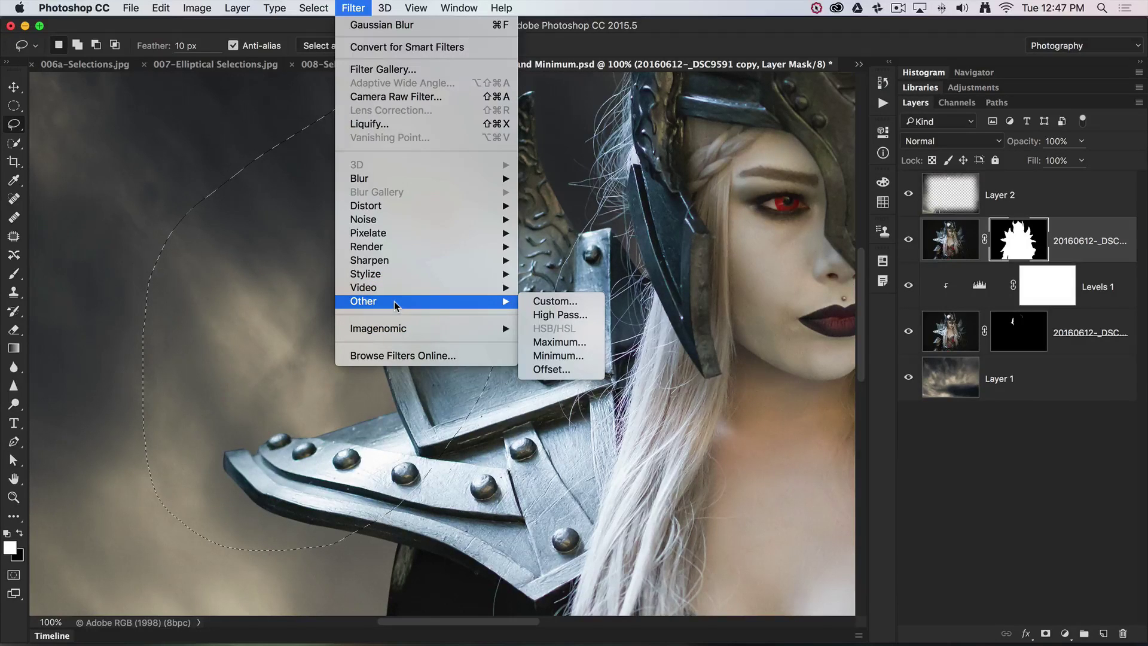
{"action": "left_click", "coordinate": [455, 303]}
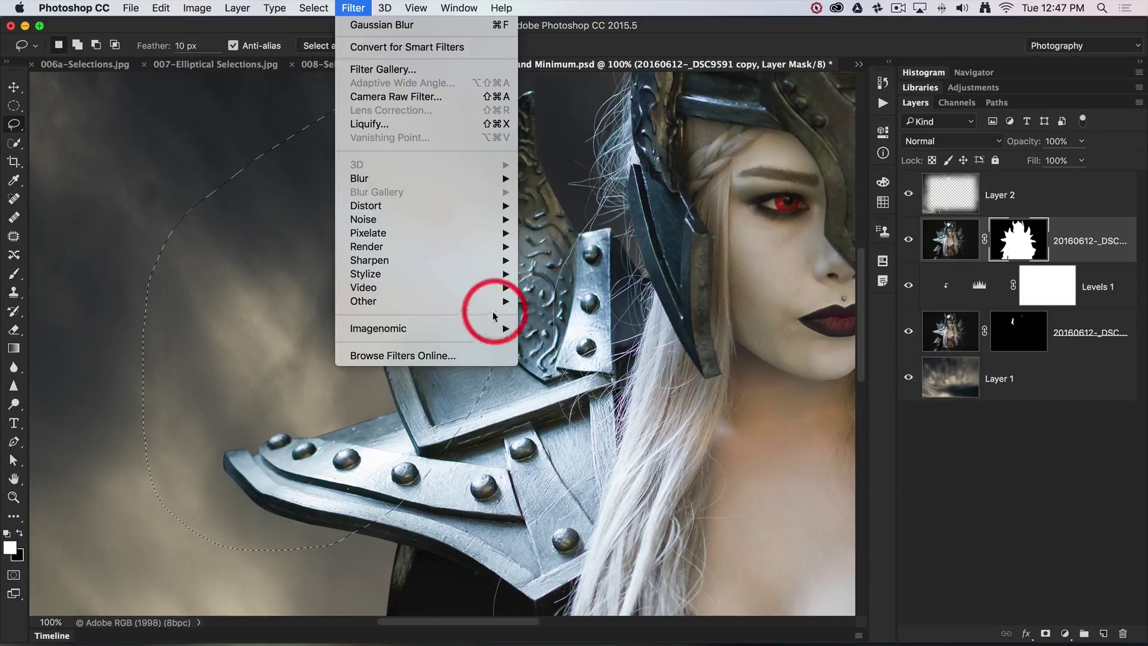
{"action": "left_click_drag", "start_coordinate": [478, 308], "coordinate": [571, 346]}
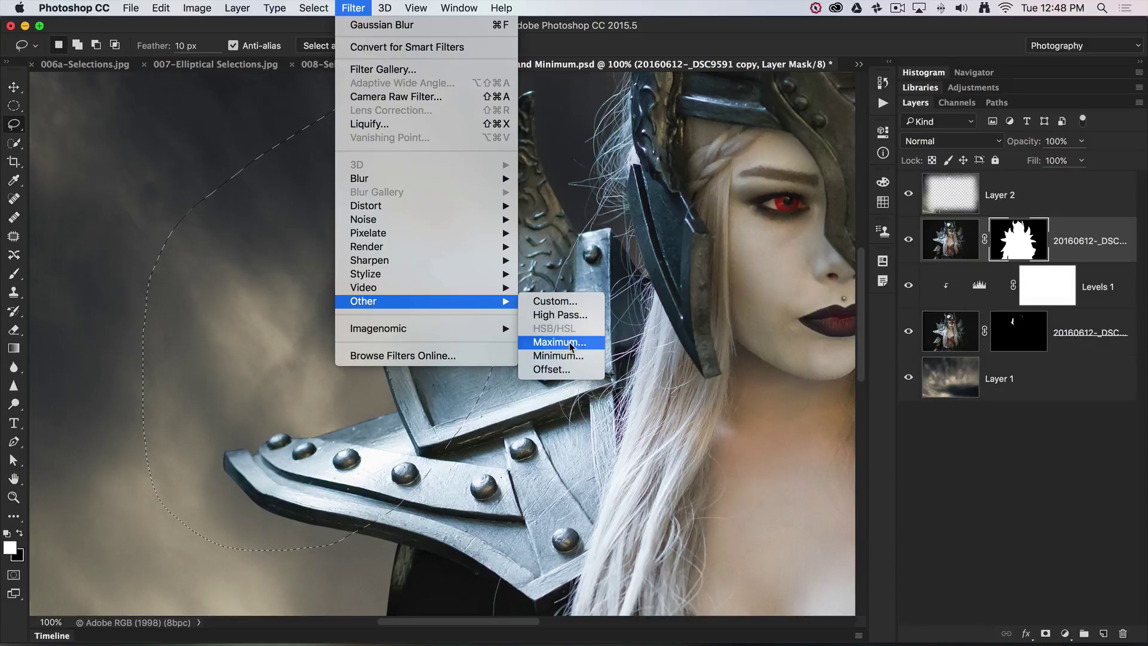
{"action": "left_click", "coordinate": [571, 346]}
{"action": "left_click", "coordinate": [501, 275]}
{"action": "left_click_drag", "start_coordinate": [501, 275], "coordinate": [483, 403]}
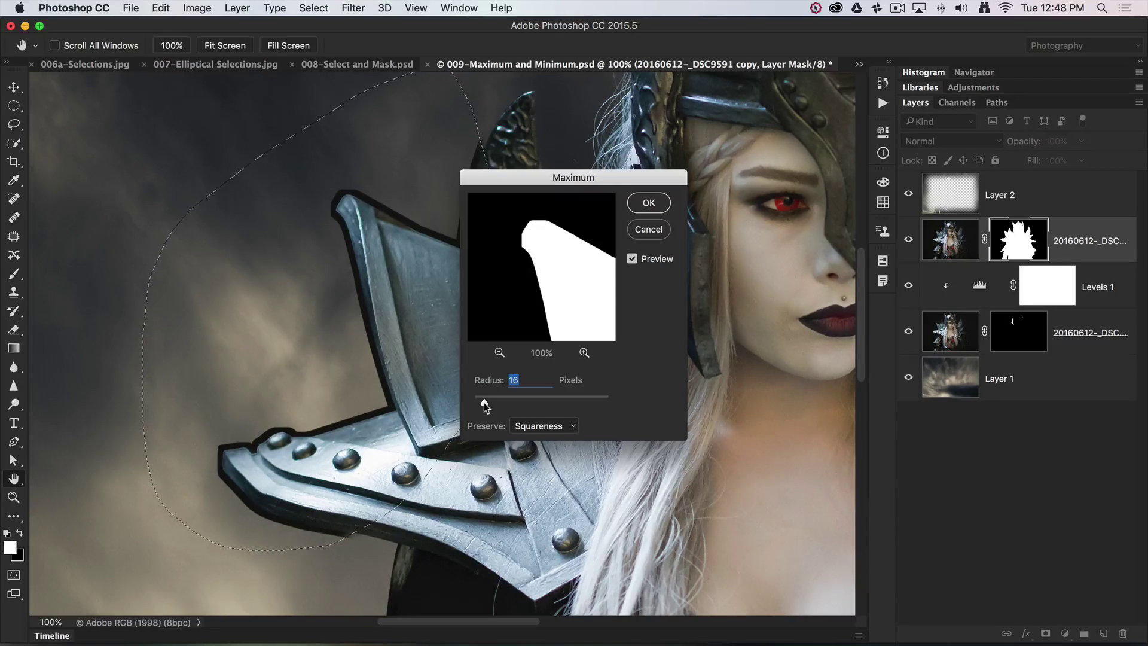
{"action": "left_click", "coordinate": [358, 305]}
{"action": "left_click", "coordinate": [353, 346]}
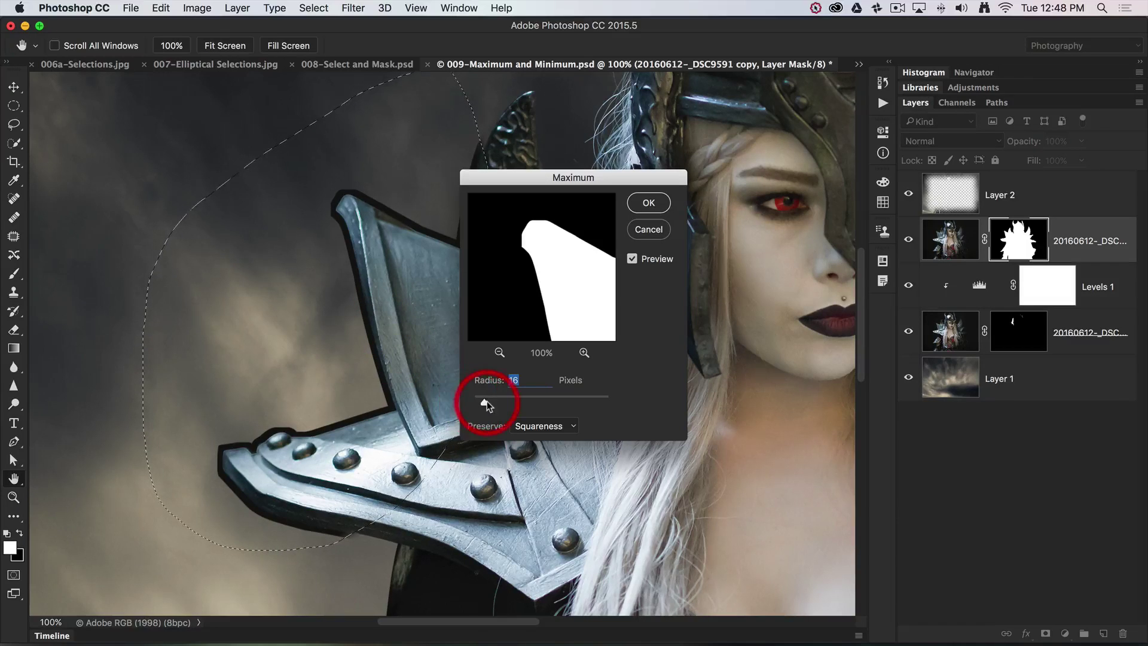
{"action": "left_click", "coordinate": [485, 403]}
{"action": "left_click_drag", "start_coordinate": [486, 403], "coordinate": [480, 403]}
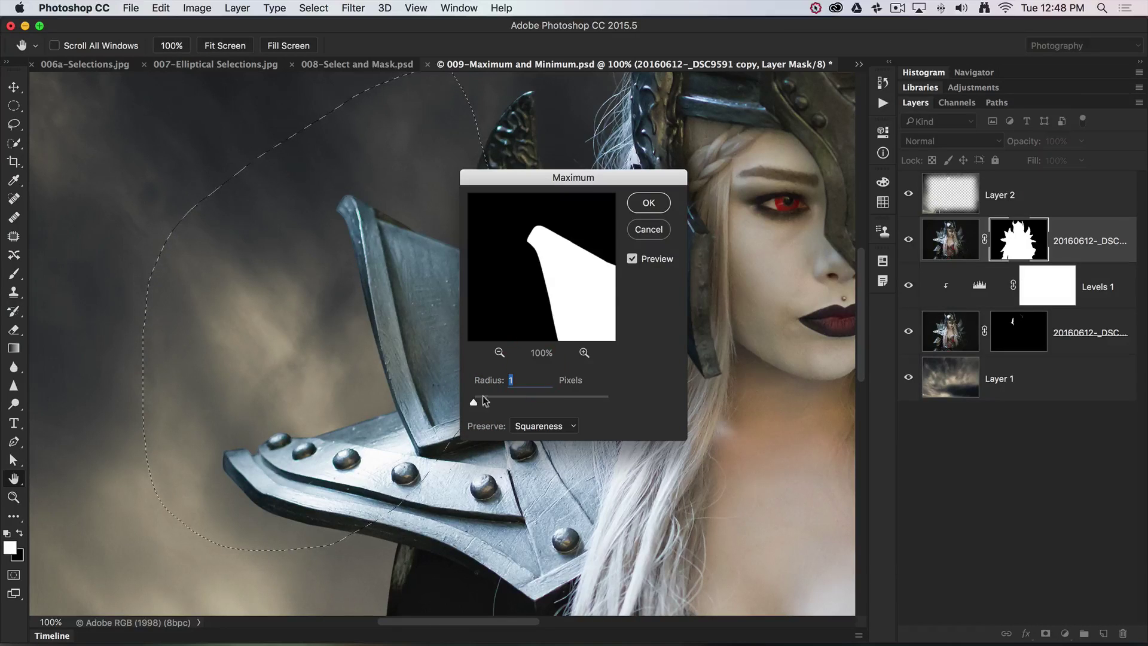
{"action": "left_click", "coordinate": [650, 231]}
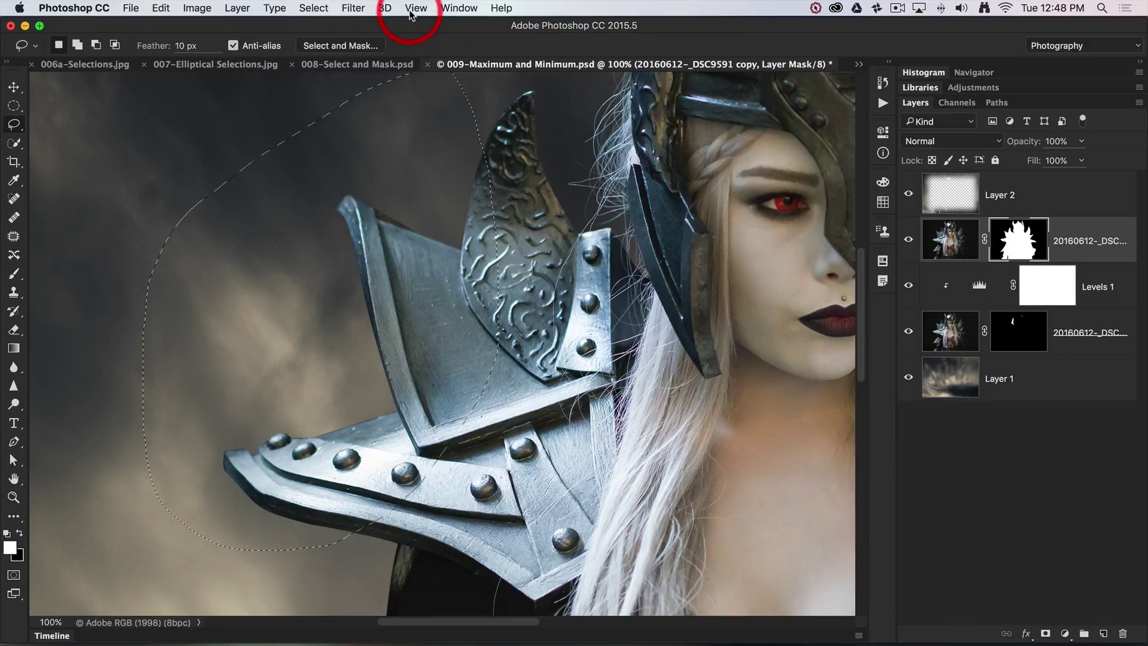
Apply the Minimum filter to the layer mask edge inside the armor selection
{"action": "left_click", "coordinate": [359, 9]}
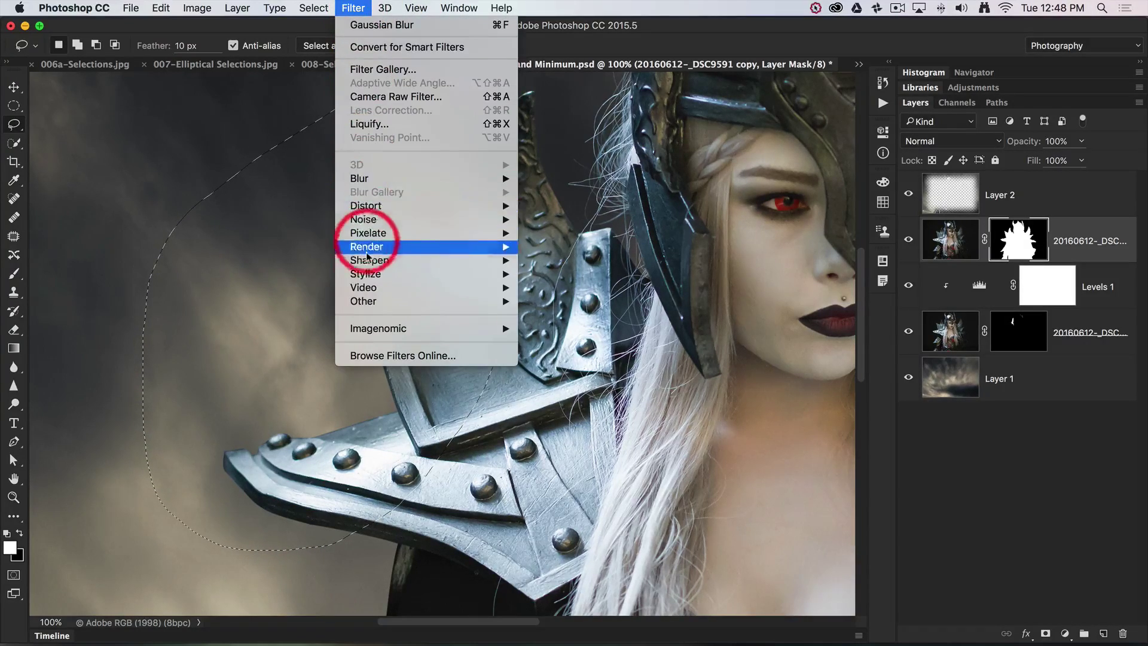
{"action": "mouse_move", "coordinate": [501, 303]}
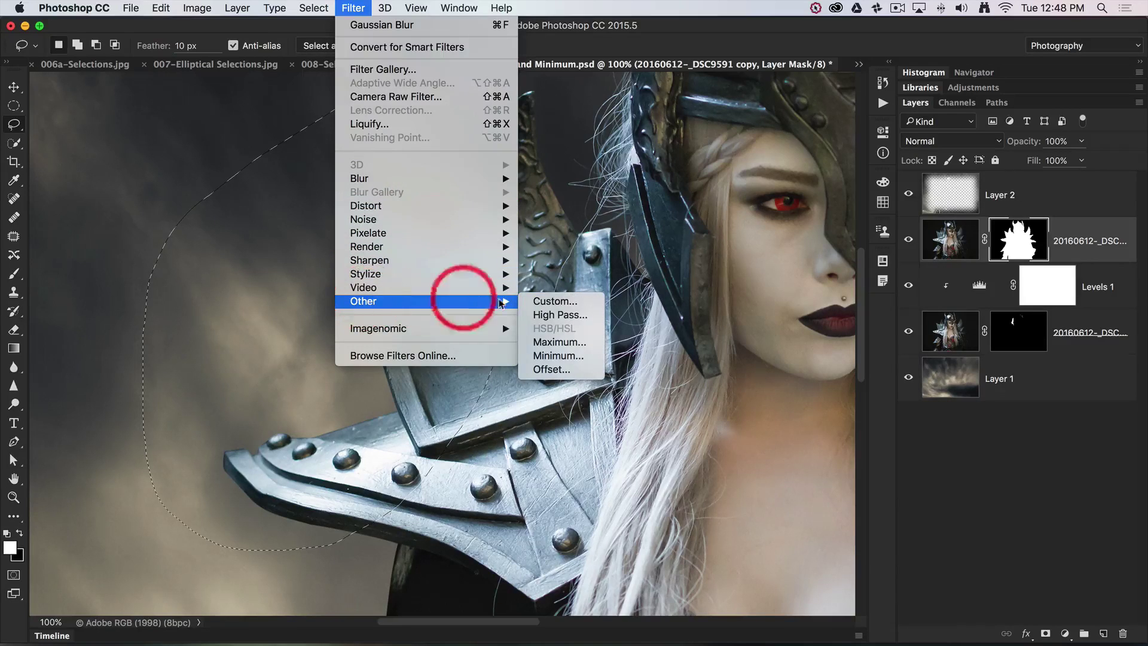
{"action": "left_click", "coordinate": [537, 356]}
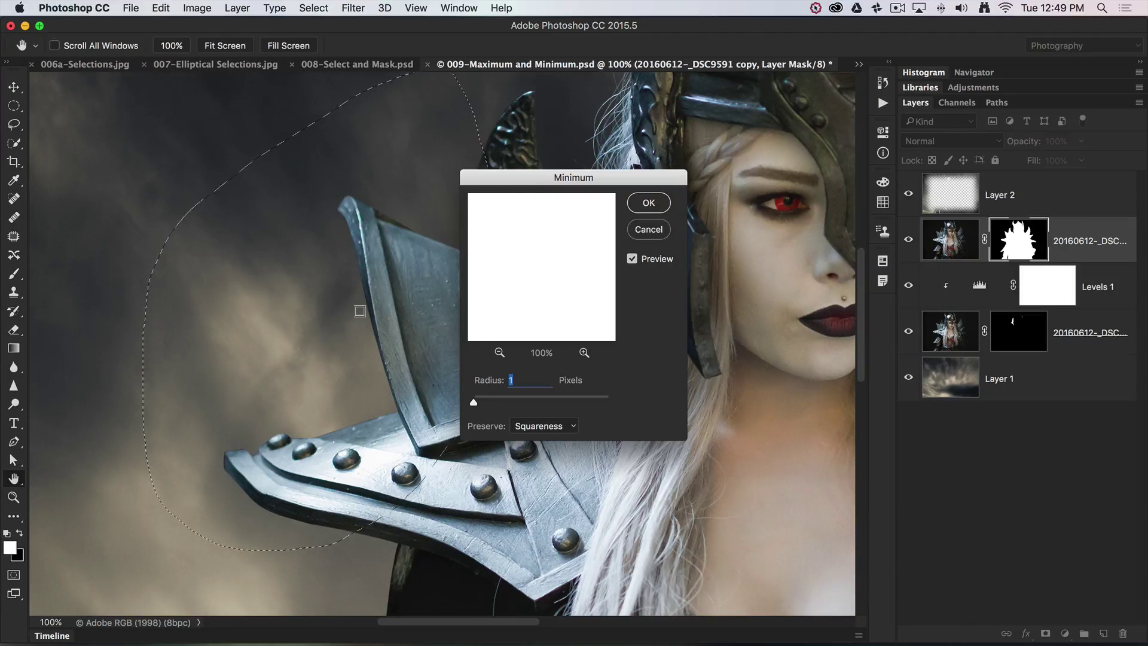
{"action": "left_click", "coordinate": [646, 203]}
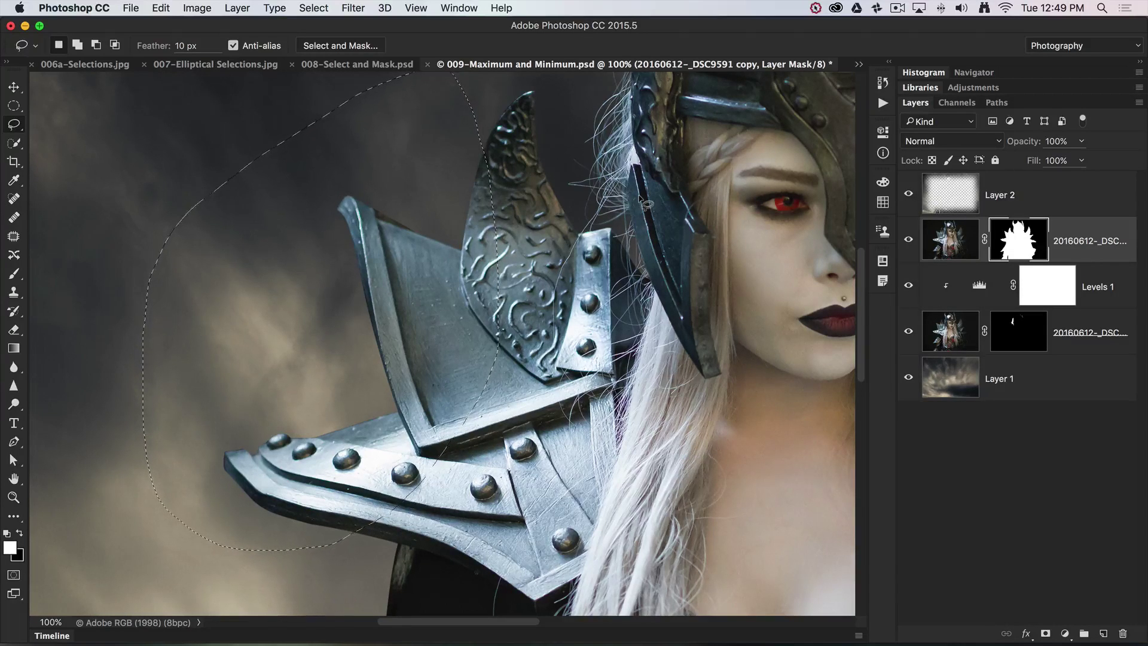
{"action": "left_click", "coordinate": [513, 152]}
{"action": "left_click", "coordinate": [363, 9]}
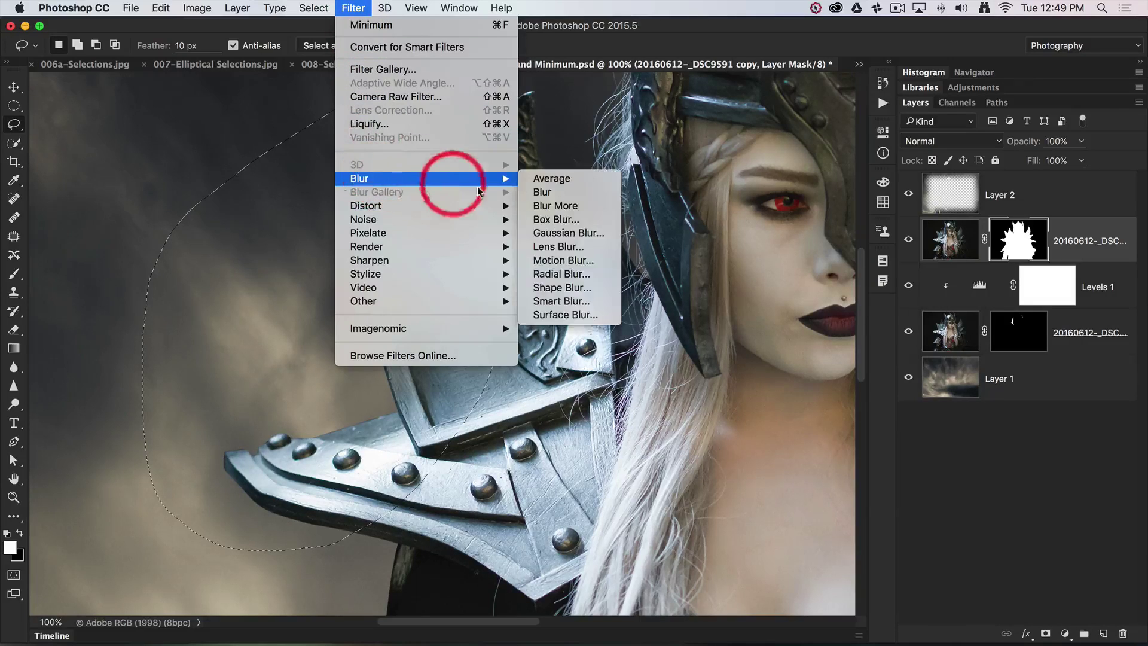
{"action": "mouse_move", "coordinate": [487, 179]}
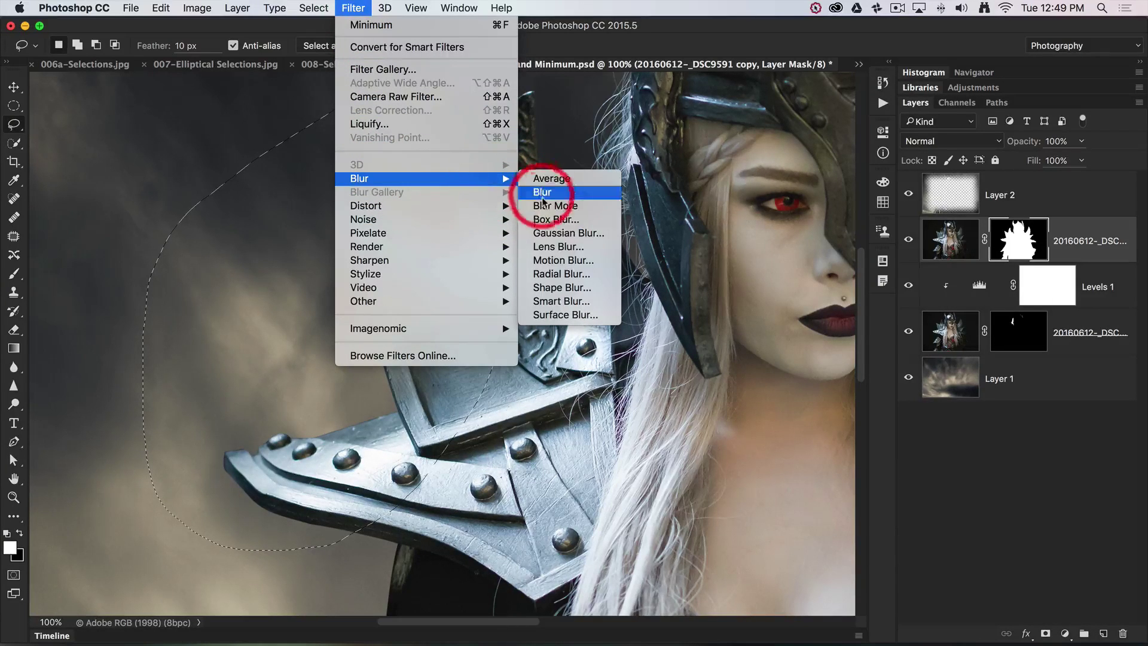
{"action": "left_click", "coordinate": [546, 233]}
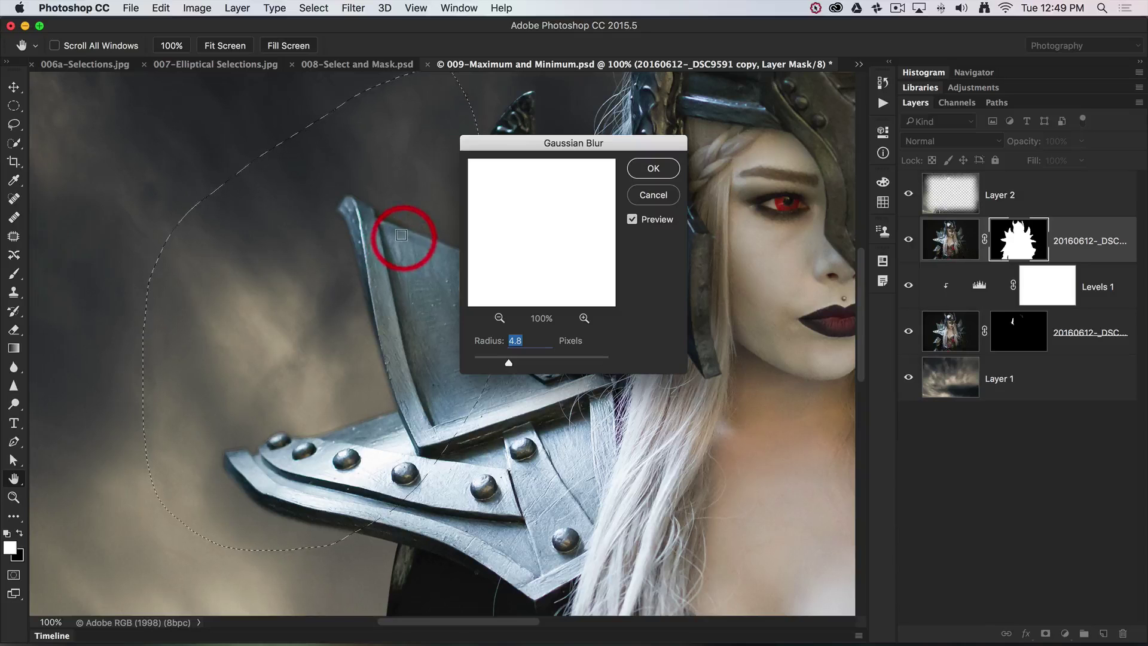
{"action": "left_click", "coordinate": [401, 236]}
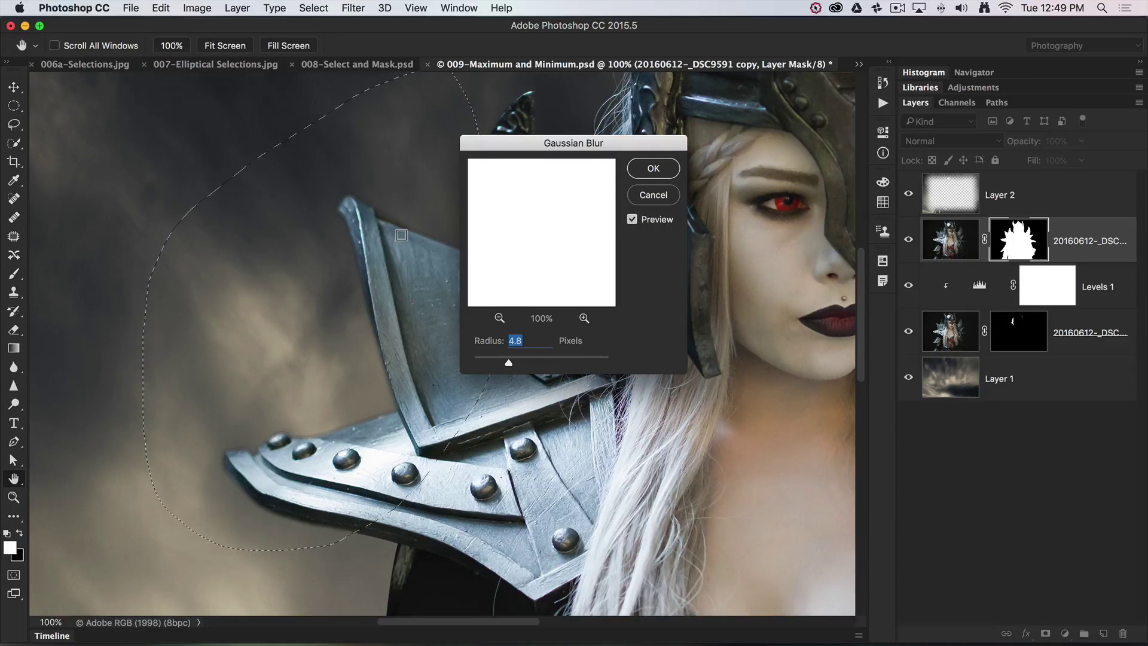
{"action": "left_click", "coordinate": [401, 235]}
{"action": "left_click_drag", "start_coordinate": [441, 260], "coordinate": [583, 219]}
{"action": "left_click", "coordinate": [644, 197]}
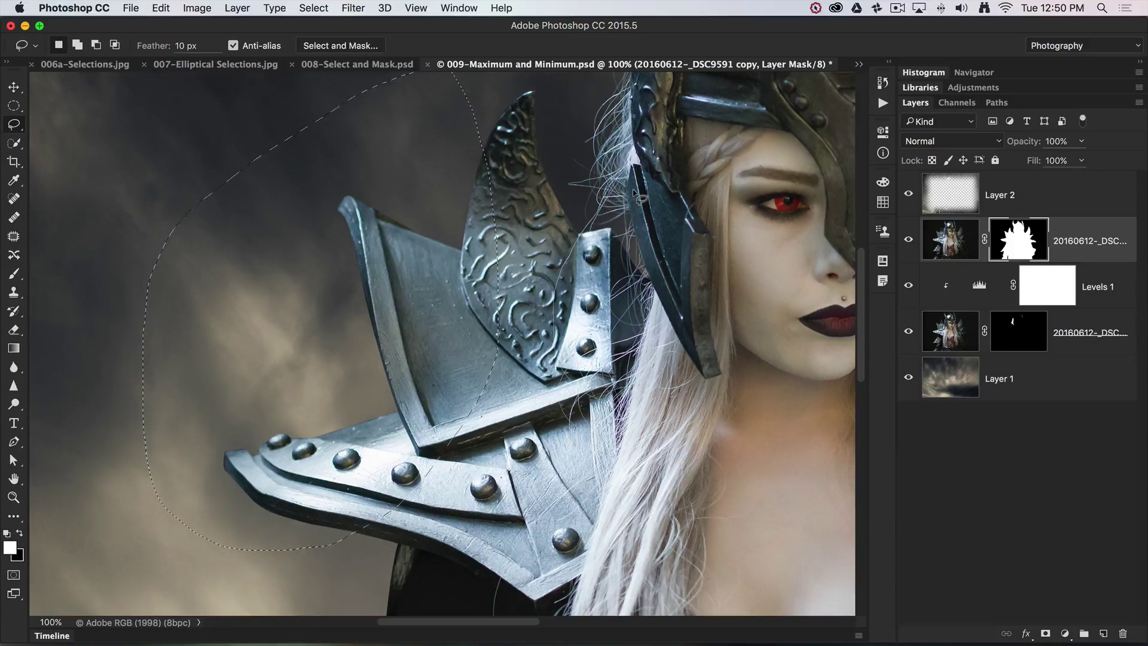
{"action": "left_click_drag", "start_coordinate": [634, 192], "coordinate": [629, 193]}
{"action": "key", "text": "super+l"}
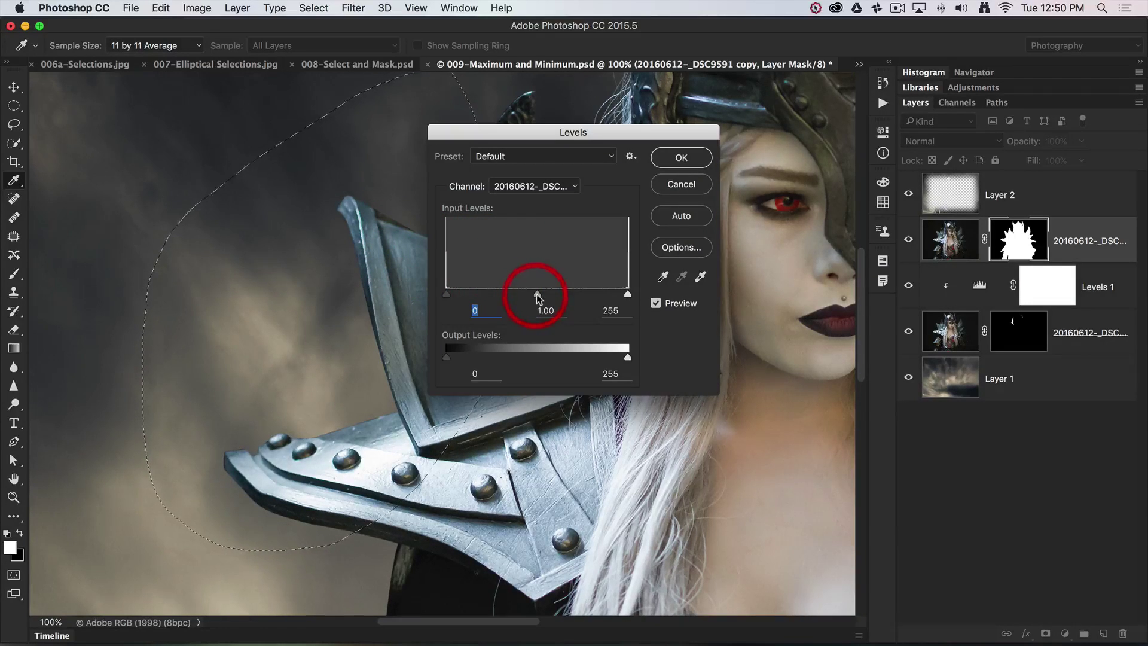
{"action": "mouse_move", "coordinate": [537, 295]}
{"action": "left_mouse_down"}
{"action": "mouse_move", "coordinate": [511, 293]}
{"action": "mouse_move", "coordinate": [584, 295]}
{"action": "mouse_move", "coordinate": [526, 296]}
{"action": "left_mouse_up"}
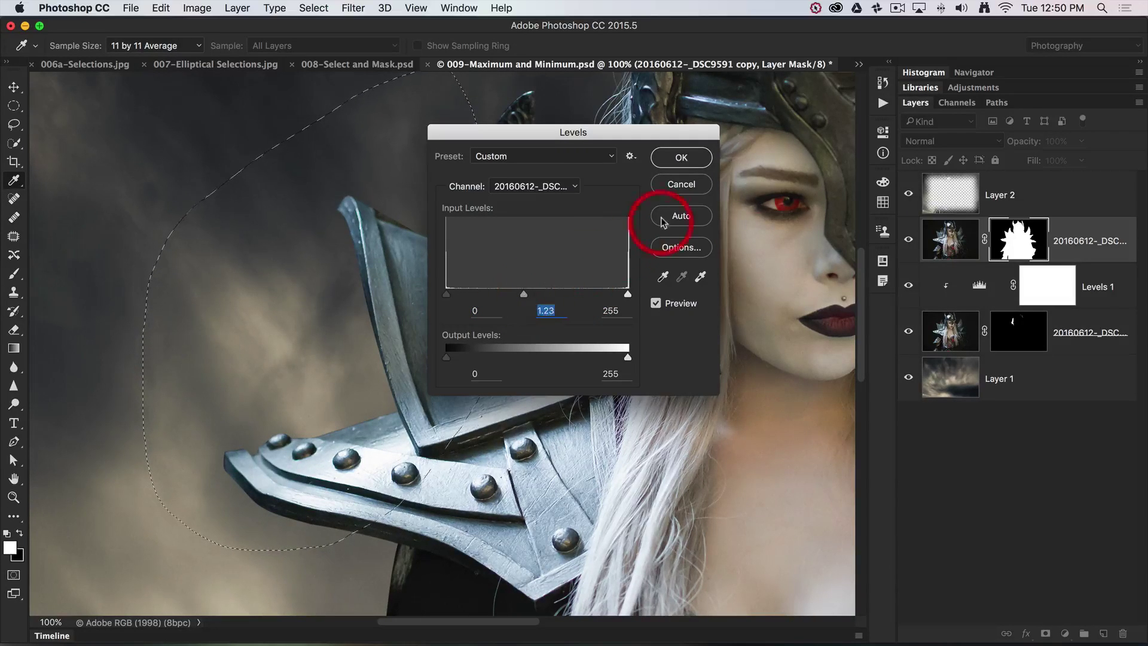
{"action": "left_click", "coordinate": [679, 186]}
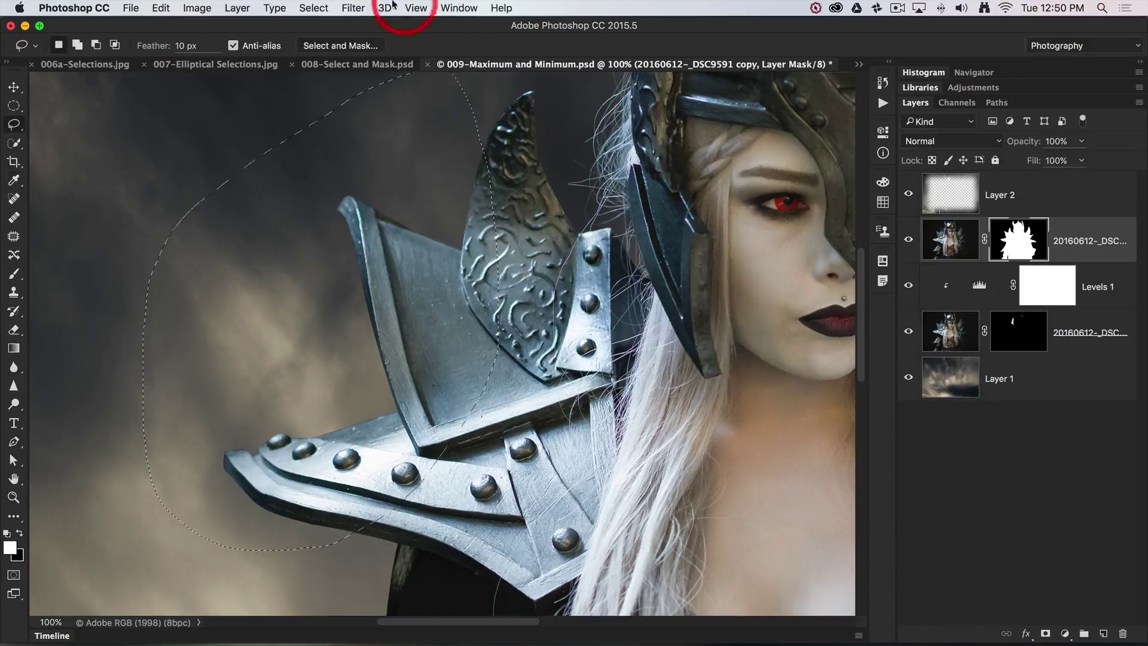
Soften the photo layer's mask with a 1.2 px Gaussian Blur
{"action": "left_click", "coordinate": [353, 8]}
{"action": "mouse_move", "coordinate": [359, 178]}
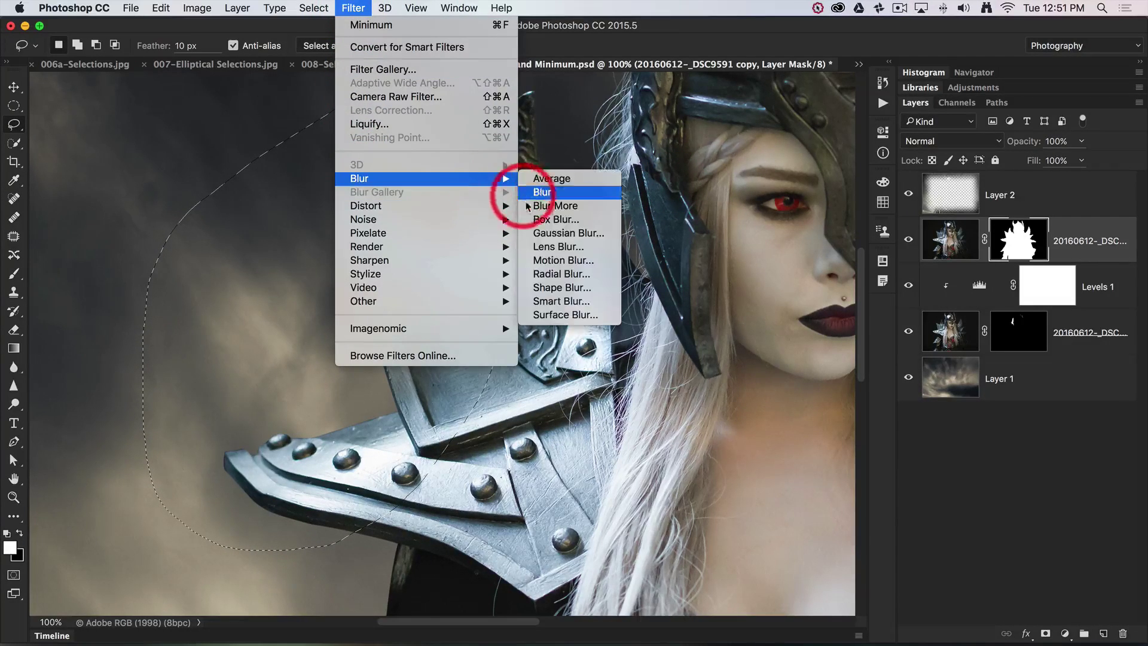
{"action": "left_click", "coordinate": [538, 233]}
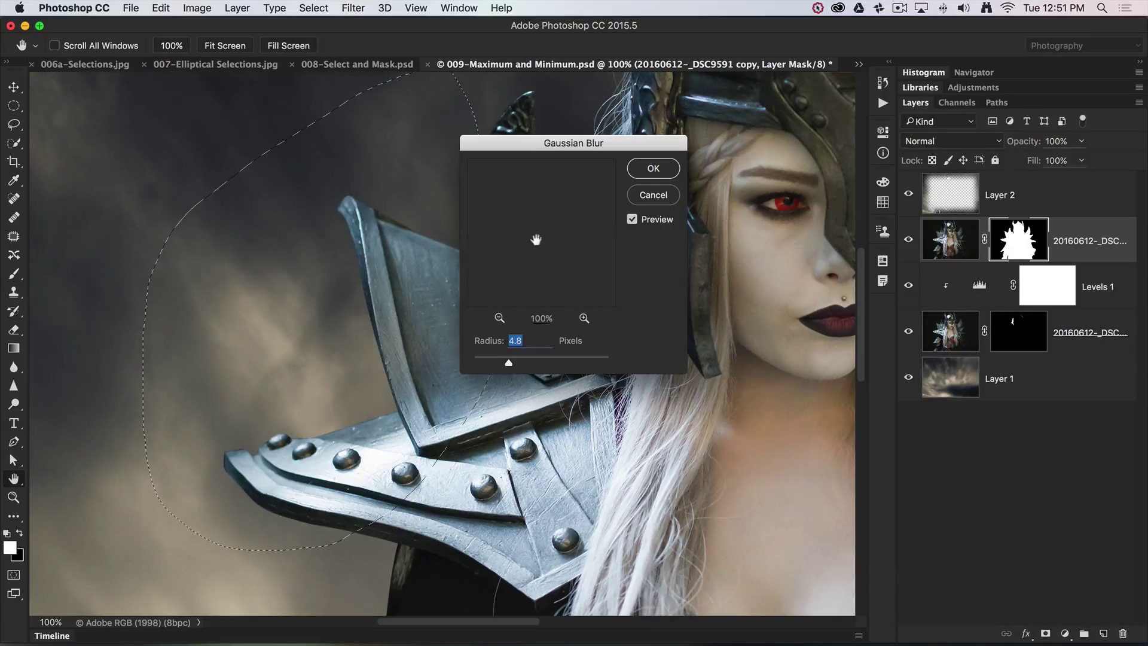
{"action": "left_click", "coordinate": [510, 364]}
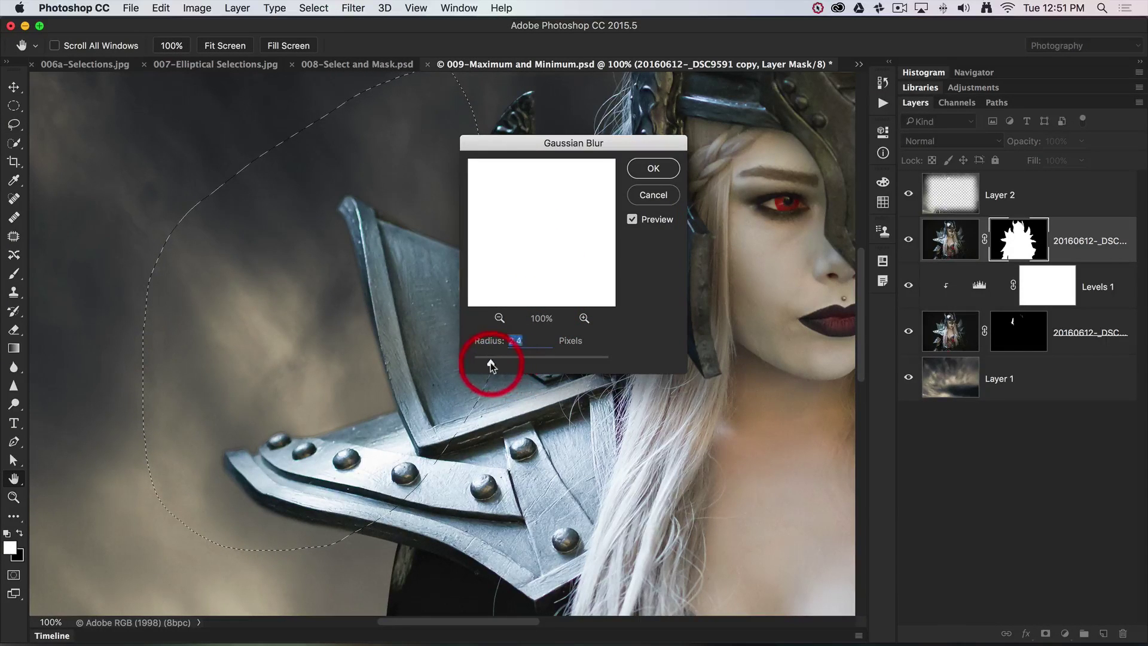
{"action": "left_click_drag", "start_coordinate": [485, 364], "coordinate": [481, 364]}
{"action": "left_click", "coordinate": [655, 169]}
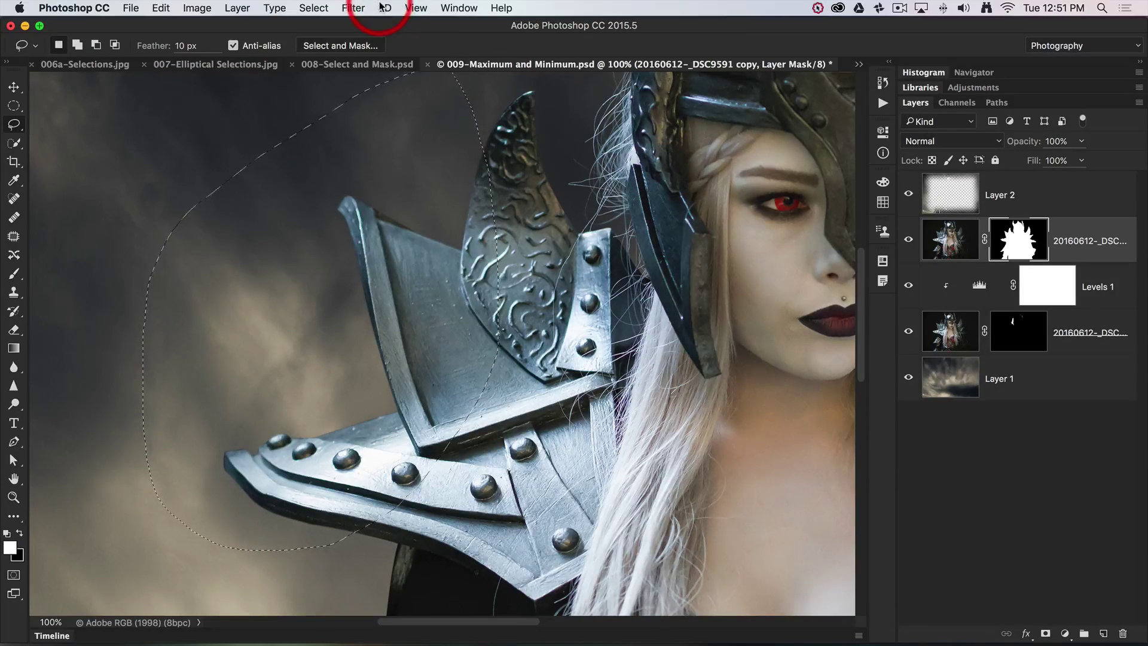
Open Levels for the mask with Cmd+L and move the dialog aside
{"action": "key", "text": "super+l"}
{"action": "left_click", "coordinate": [470, 116]}
{"action": "left_click", "coordinate": [512, 232]}
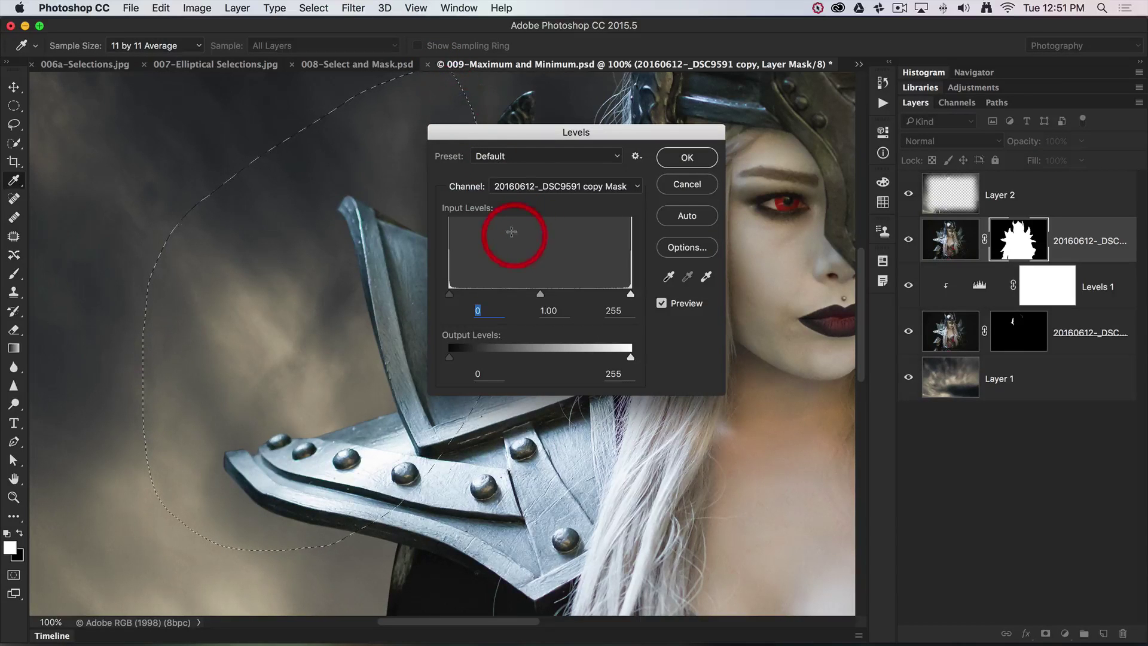
Zoom to 200% on the armor edge and try Levels gamma, black point 46, white point 212
{"action": "left_click", "coordinate": [370, 318], "text": "super"}
{"action": "mouse_move", "coordinate": [540, 294]}
{"action": "left_mouse_down"}
{"action": "mouse_move", "coordinate": [508, 297]}
{"action": "mouse_move", "coordinate": [575, 296]}
{"action": "mouse_move", "coordinate": [522, 296]}
{"action": "left_mouse_up"}
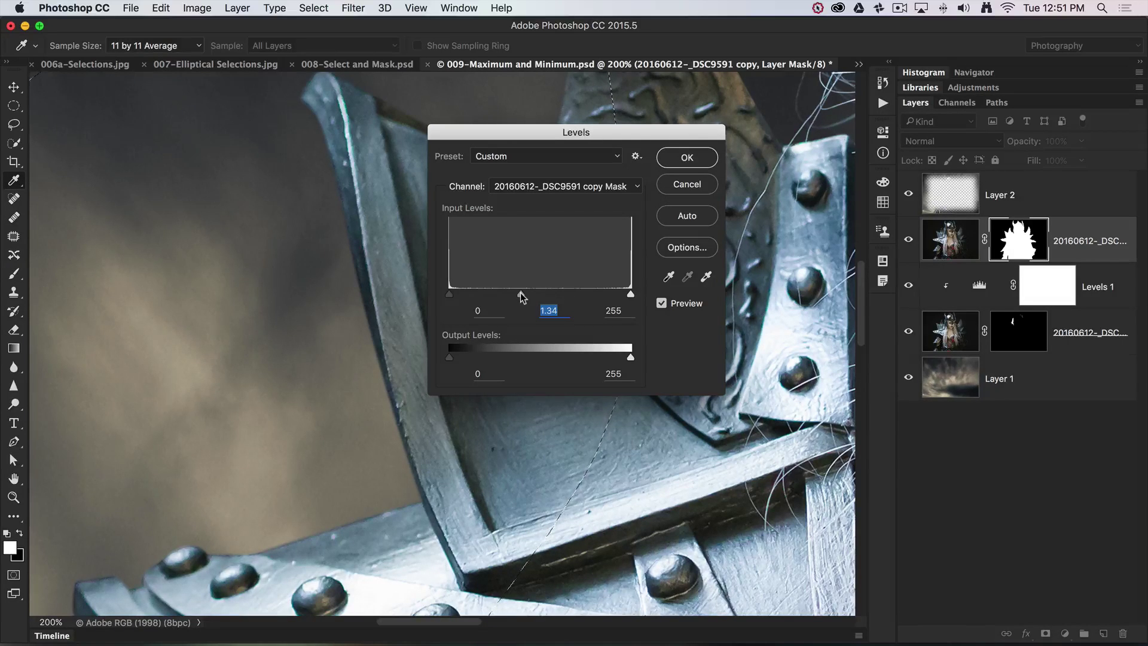
{"action": "mouse_move", "coordinate": [522, 298]}
{"action": "left_mouse_down"}
{"action": "mouse_move", "coordinate": [495, 292]}
{"action": "mouse_move", "coordinate": [546, 300]}
{"action": "mouse_move", "coordinate": [533, 296]}
{"action": "left_mouse_up"}
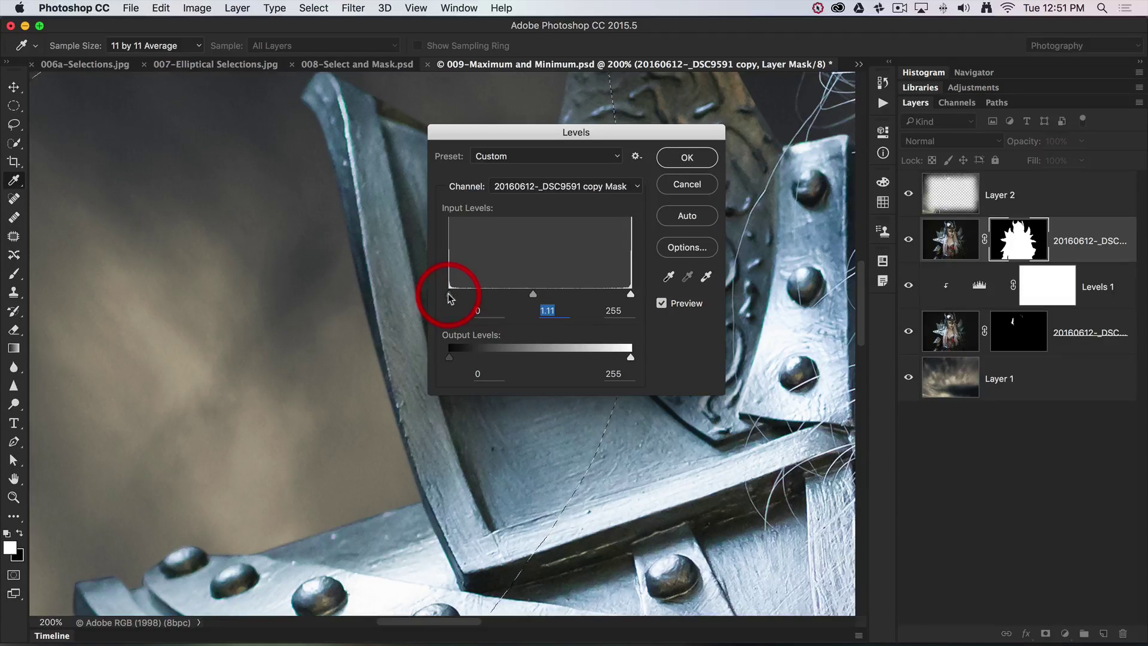
{"action": "left_click_drag", "start_coordinate": [450, 296], "coordinate": [482, 295]}
{"action": "left_click_drag", "start_coordinate": [633, 295], "coordinate": [599, 295]}
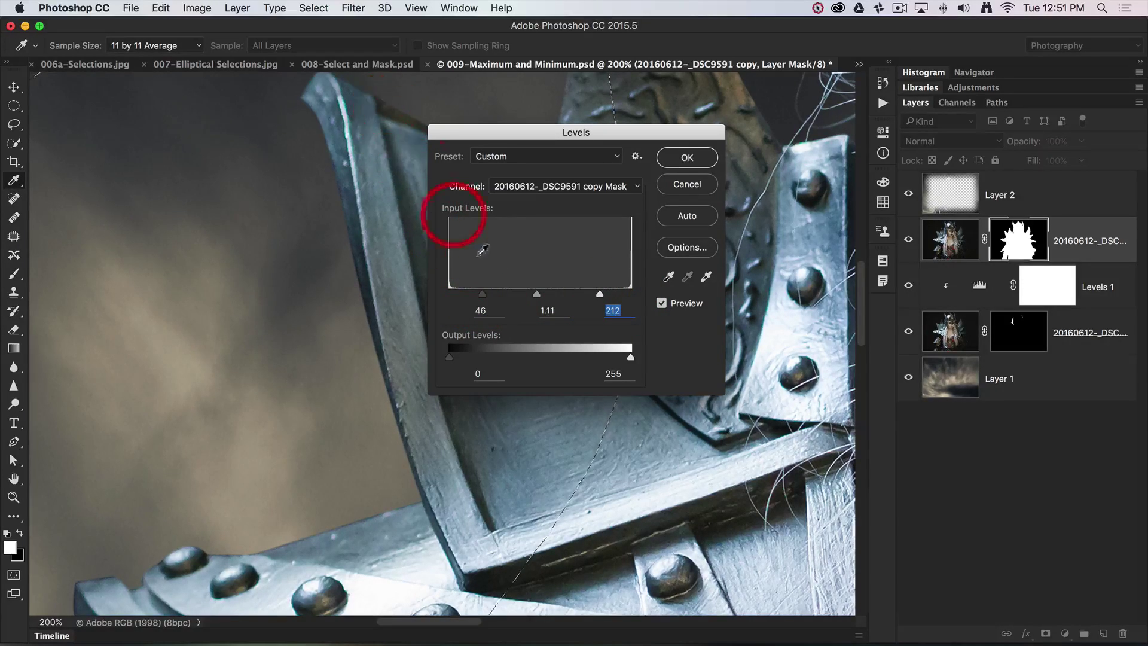
Reset the Levels black point to 0 and white point to 255, then cancel
{"action": "left_click", "coordinate": [482, 295]}
{"action": "left_click_drag", "start_coordinate": [482, 295], "coordinate": [451, 296]}
{"action": "left_click", "coordinate": [611, 299]}
{"action": "mouse_move", "coordinate": [611, 299]}
{"action": "left_mouse_down"}
{"action": "mouse_move", "coordinate": [628, 293]}
{"action": "mouse_move", "coordinate": [620, 300]}
{"action": "left_mouse_up"}
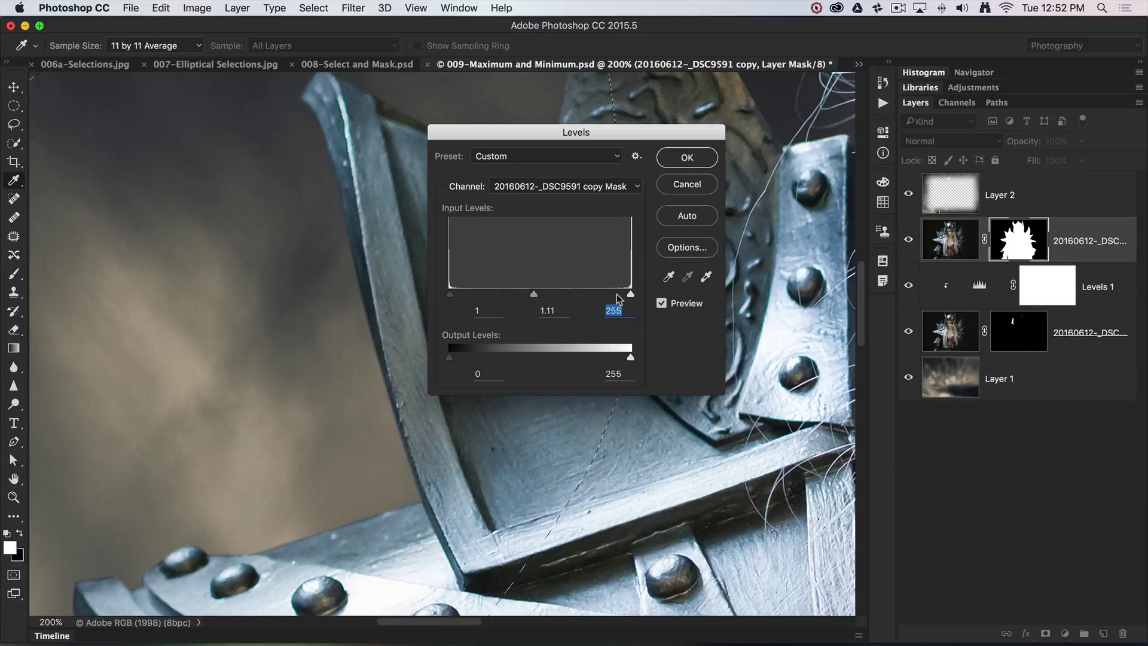
{"action": "left_click_drag", "start_coordinate": [455, 295], "coordinate": [450, 296]}
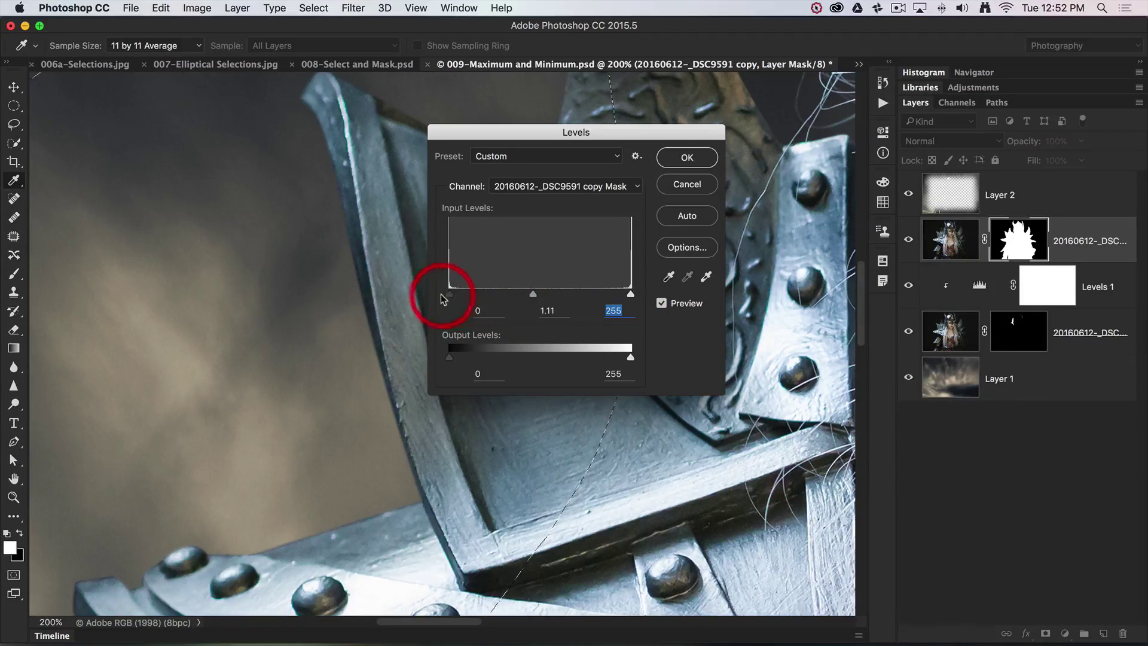
{"action": "left_click", "coordinate": [688, 185]}
Fit the whole composite on screen and drop the selection around the shoulder armor
{"action": "key", "text": "l"}
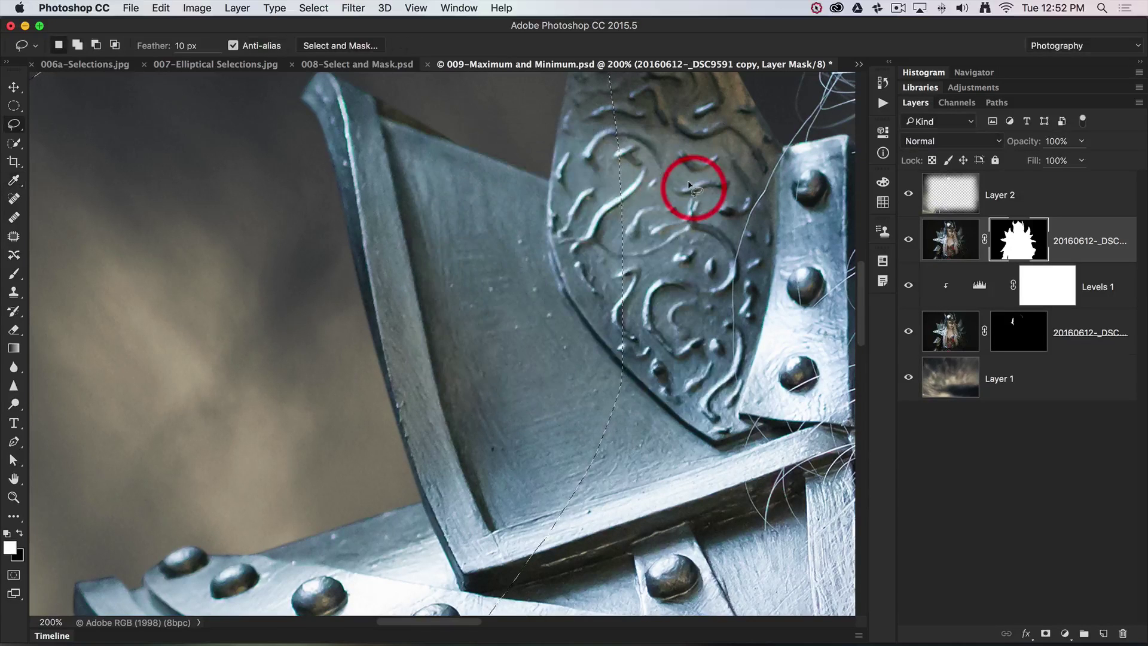
{"action": "key", "text": "super+0"}
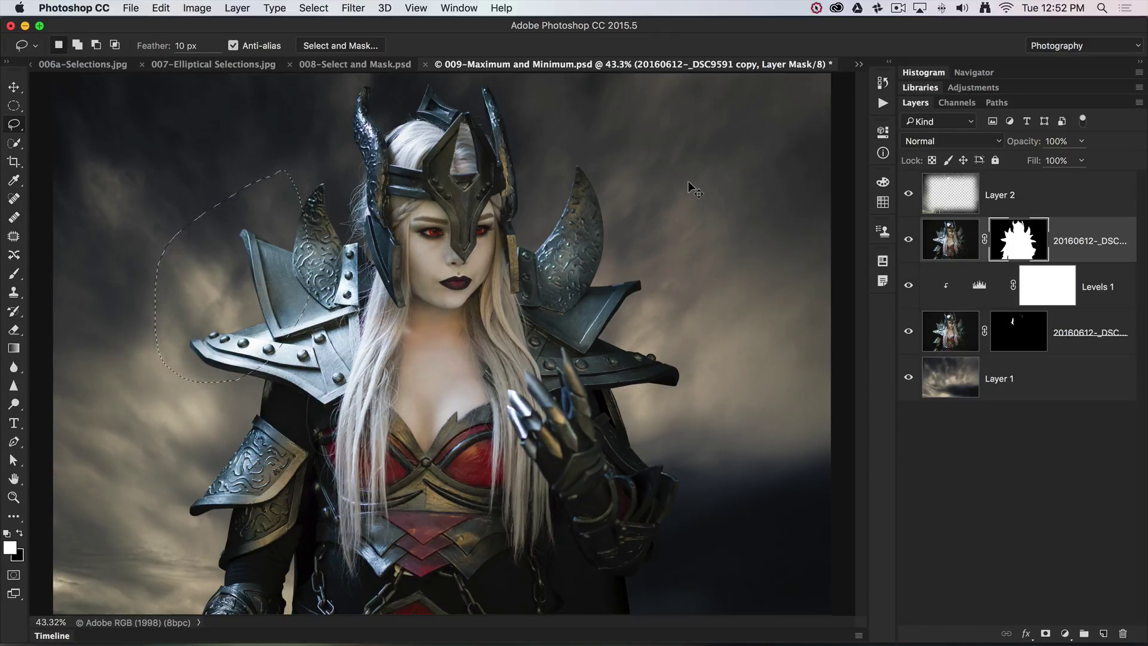
{"action": "key", "text": "super+d"}
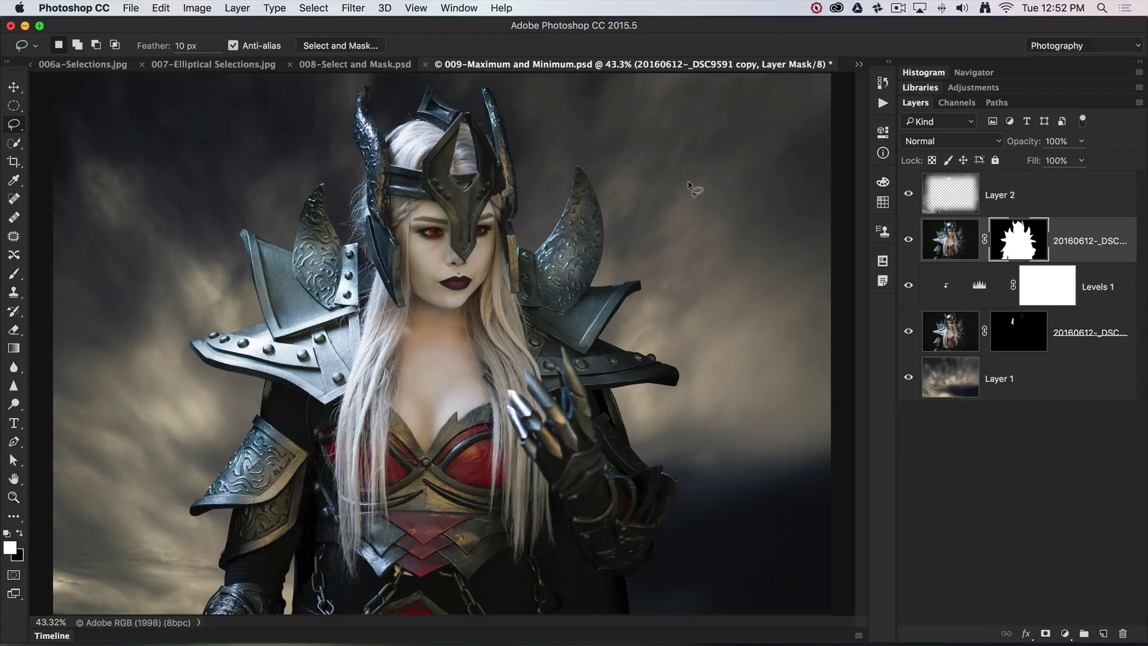